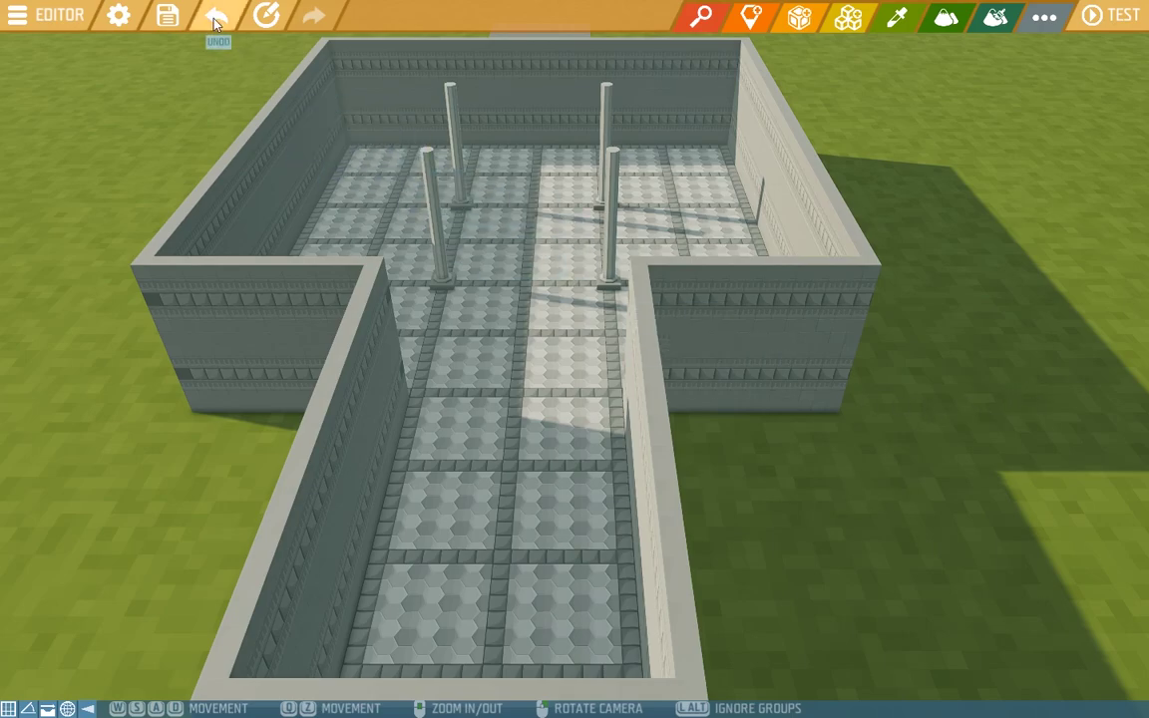
Show the edit history and undo the most recent pillar additions and moves, six edits back.
click(285, 17)
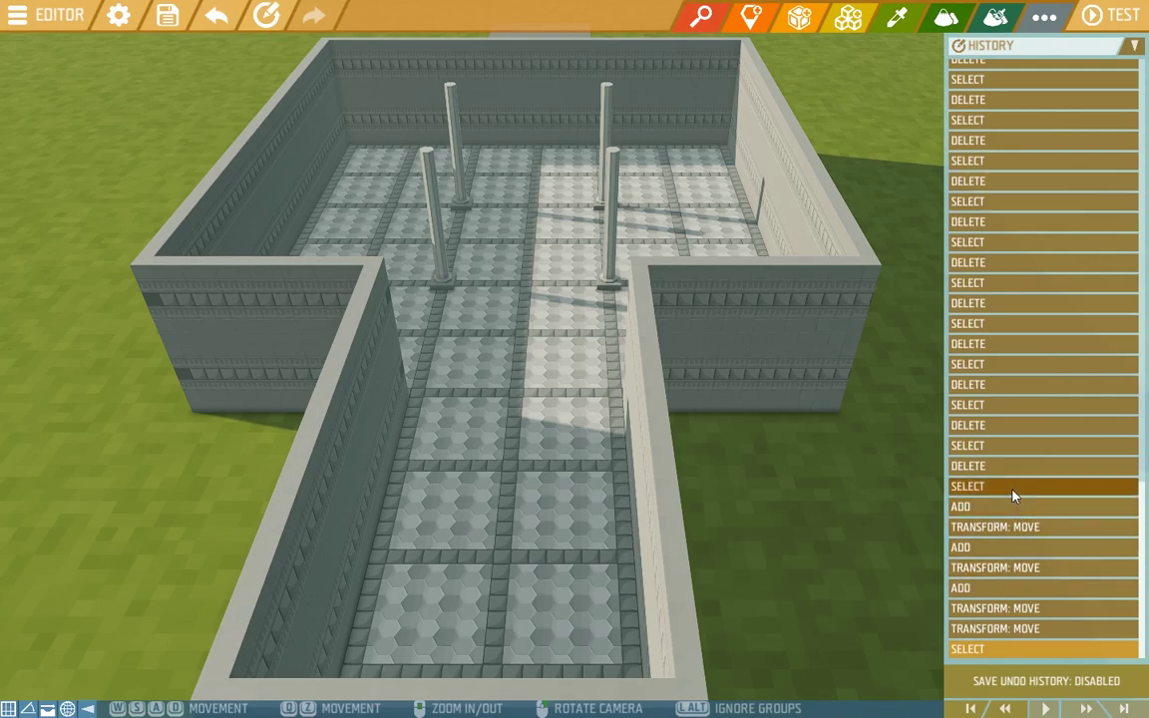
click(219, 16)
click(218, 16)
click(219, 16)
click(218, 16)
click(219, 15)
click(219, 16)
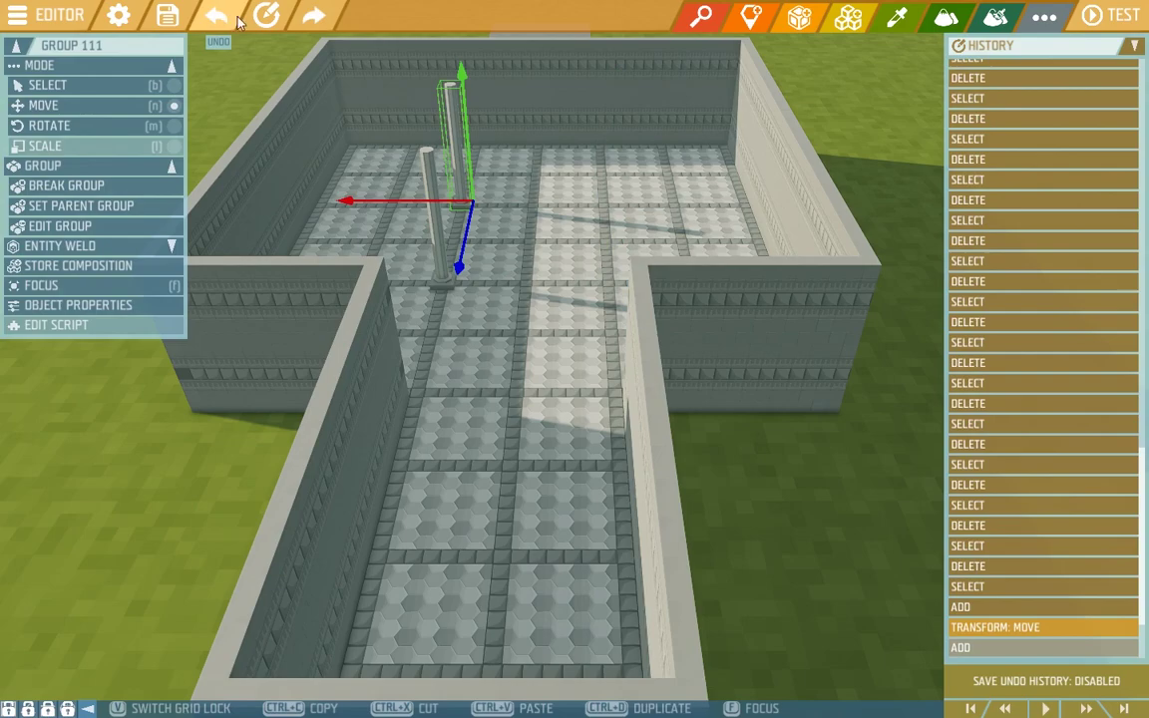
Redo the undone pillar edits and restore the latest state in the edit history.
click(313, 16)
click(313, 16)
click(314, 16)
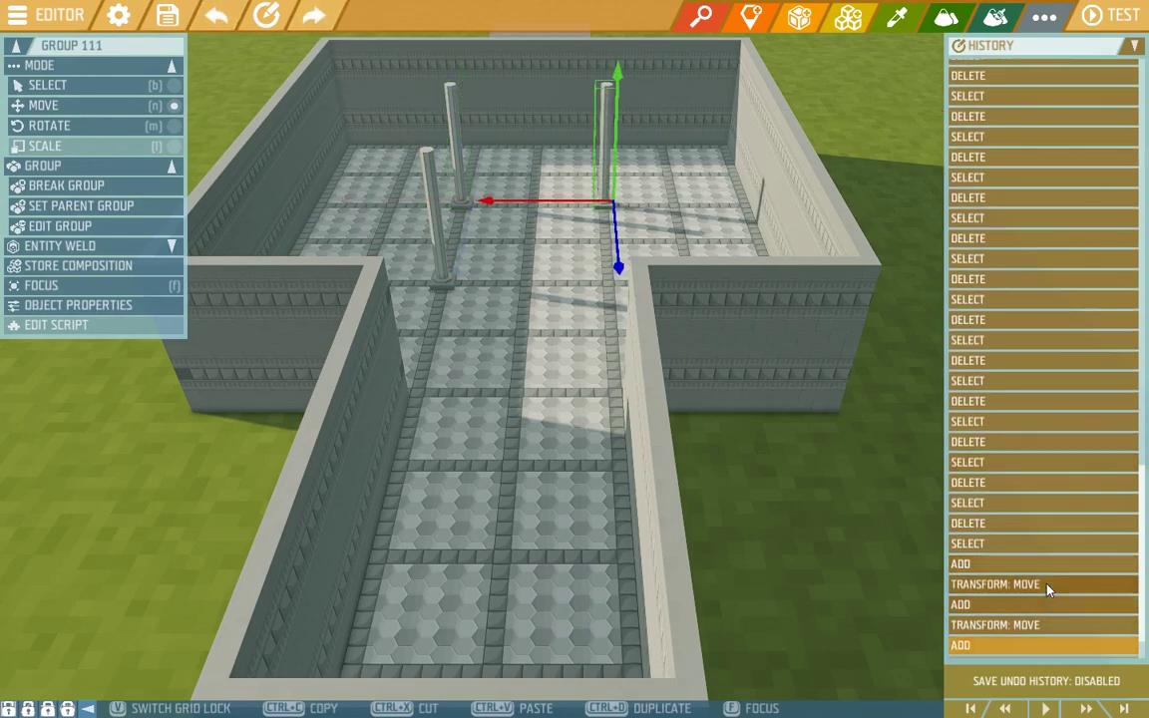
scroll(975, 588, down, 2)
click(998, 651)
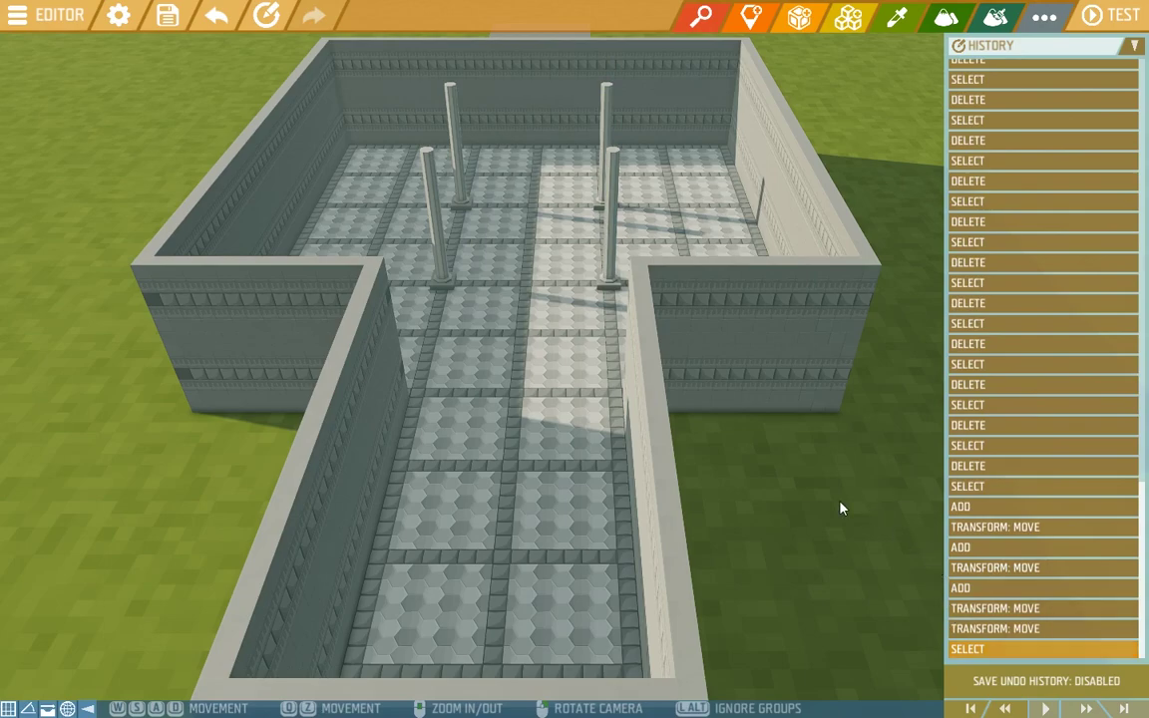
At the building's front doorway, search the entities available to add for "door".
mouse_move(840, 502)
right_down()
mouse_move(840, 489)
mouse_move(824, 504)
right_up()
key(s)
key(s)
key(z)
key(w)
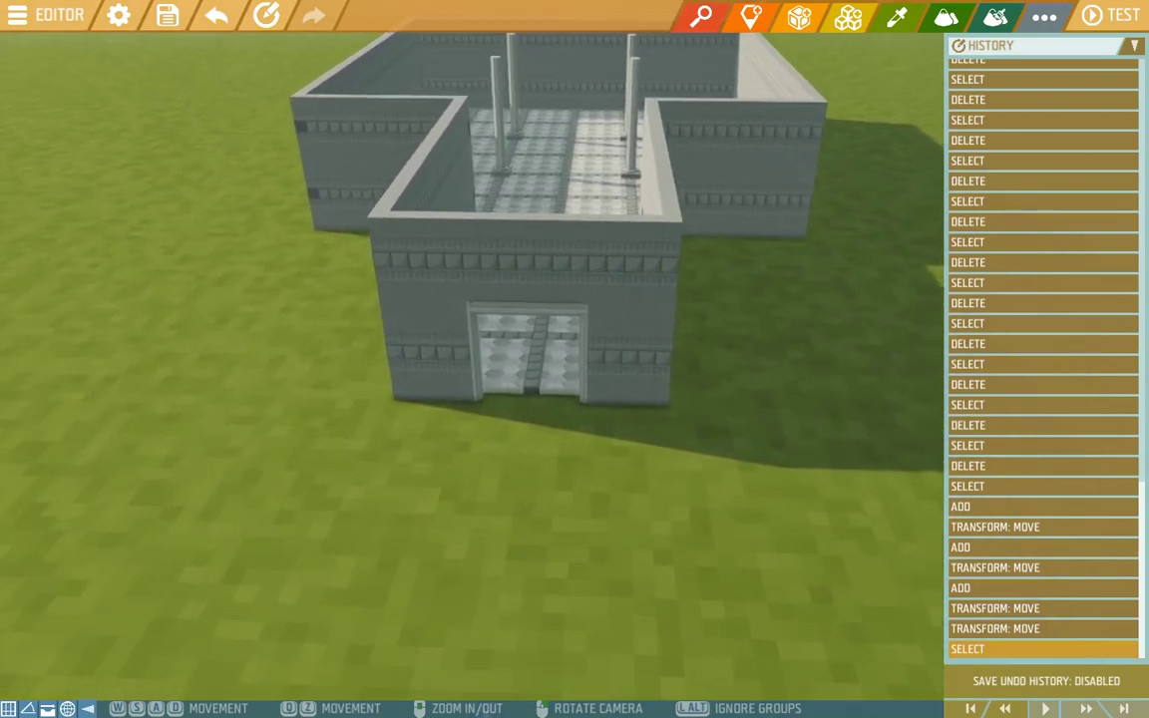
key(z)
key(w)
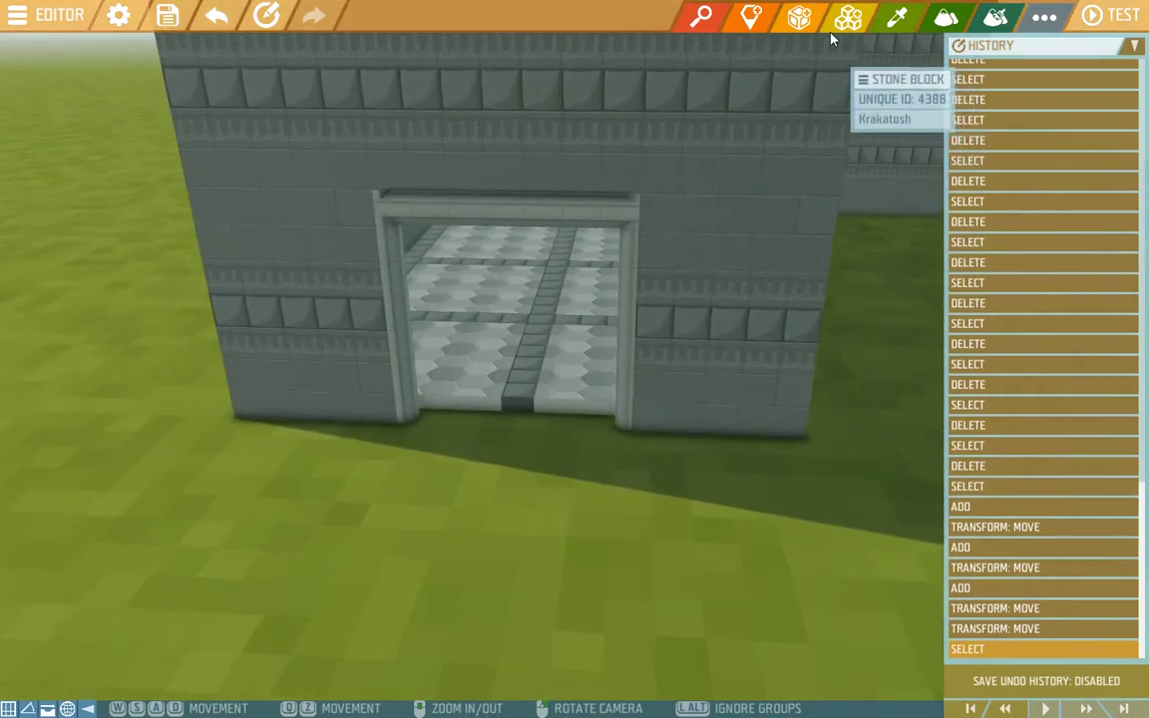
click(804, 19)
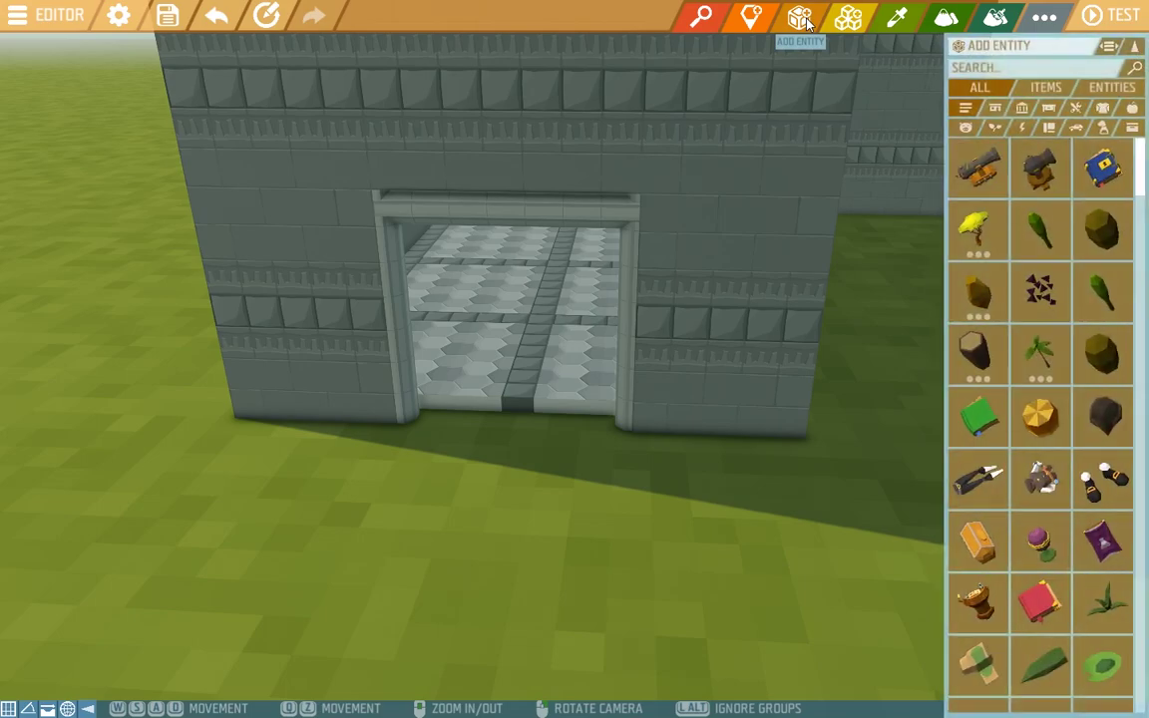
click(985, 68)
text(do)
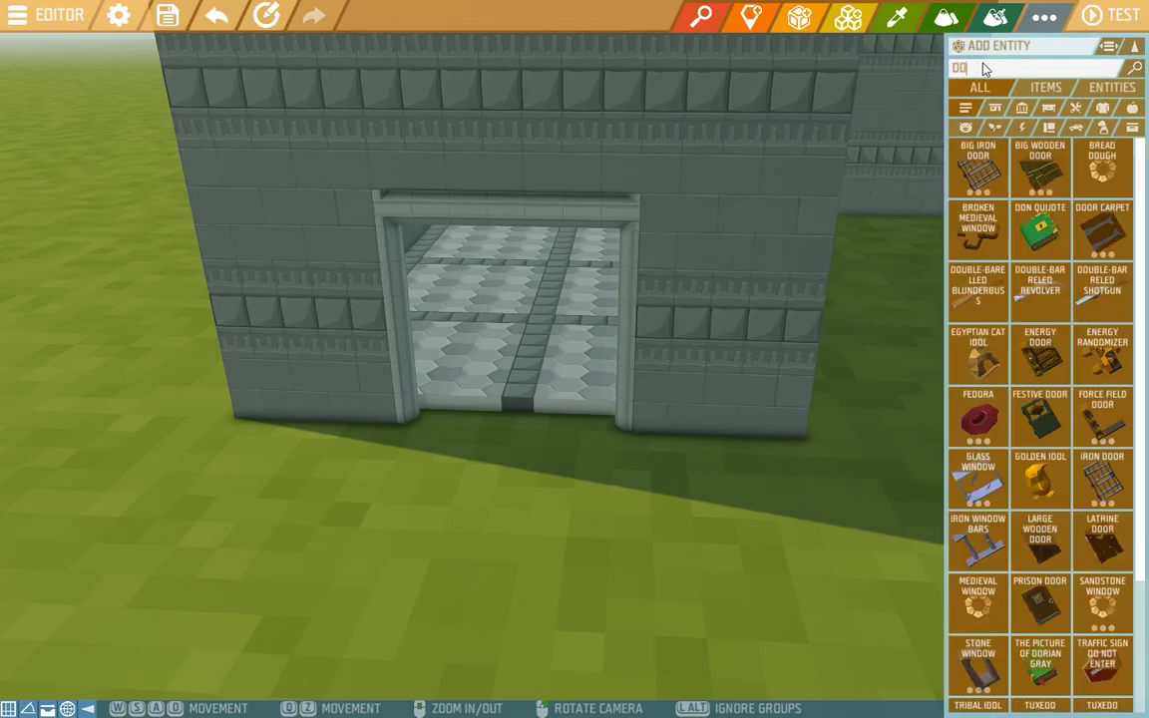
text(or)
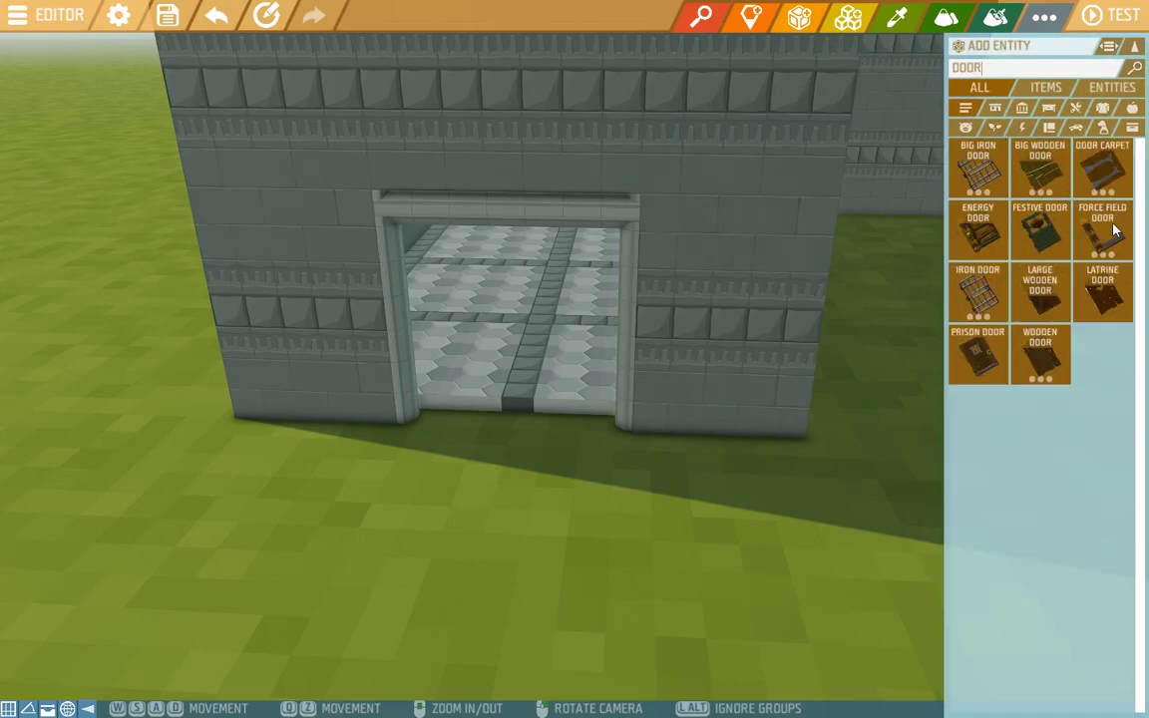
Place two Large Wooden Doors side by side to fill the front doorway, finish placing and deselect them.
click(1057, 299)
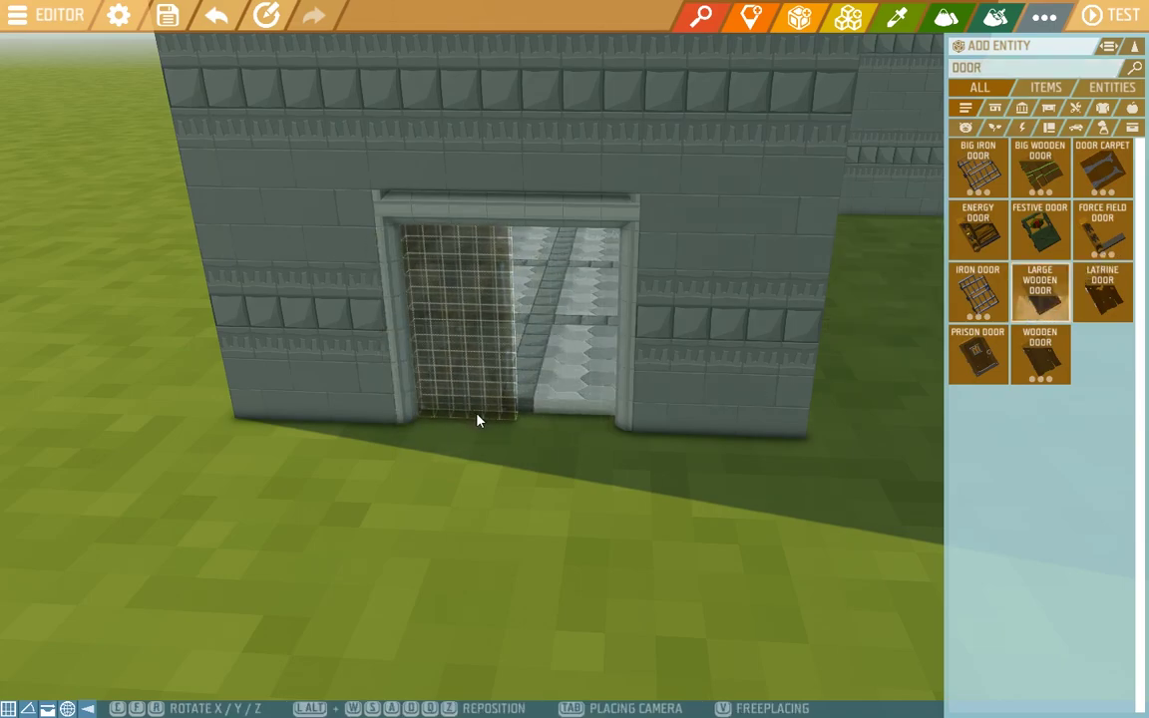
click(477, 421)
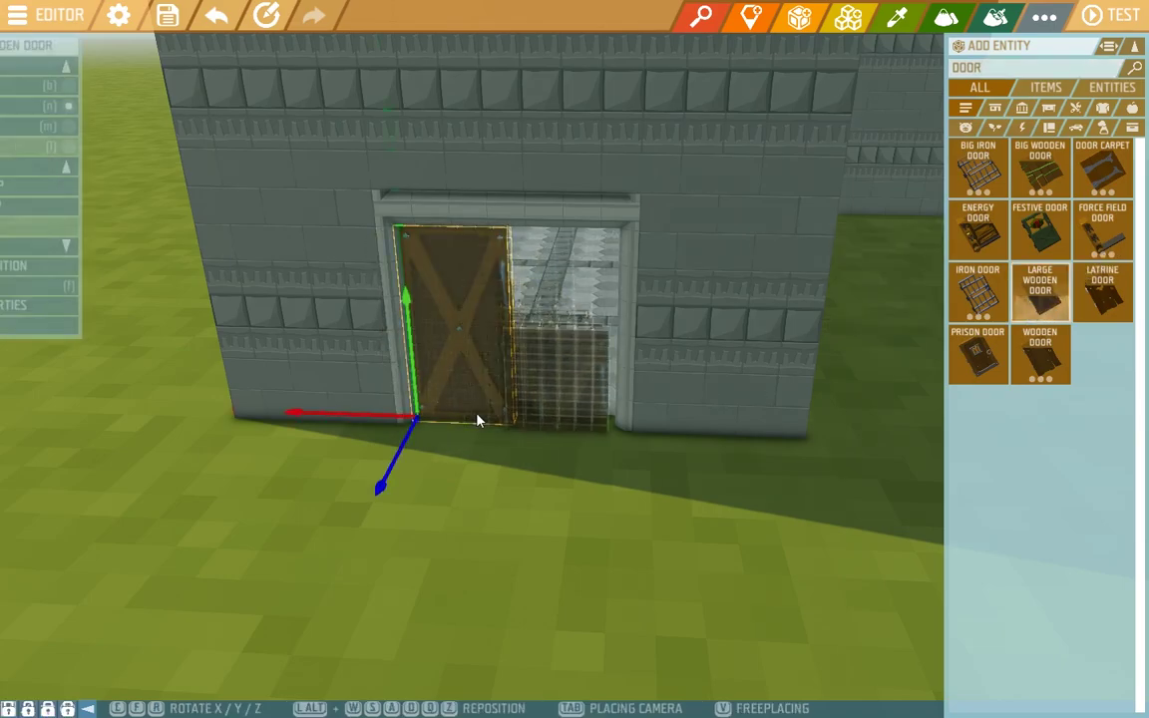
click(580, 425)
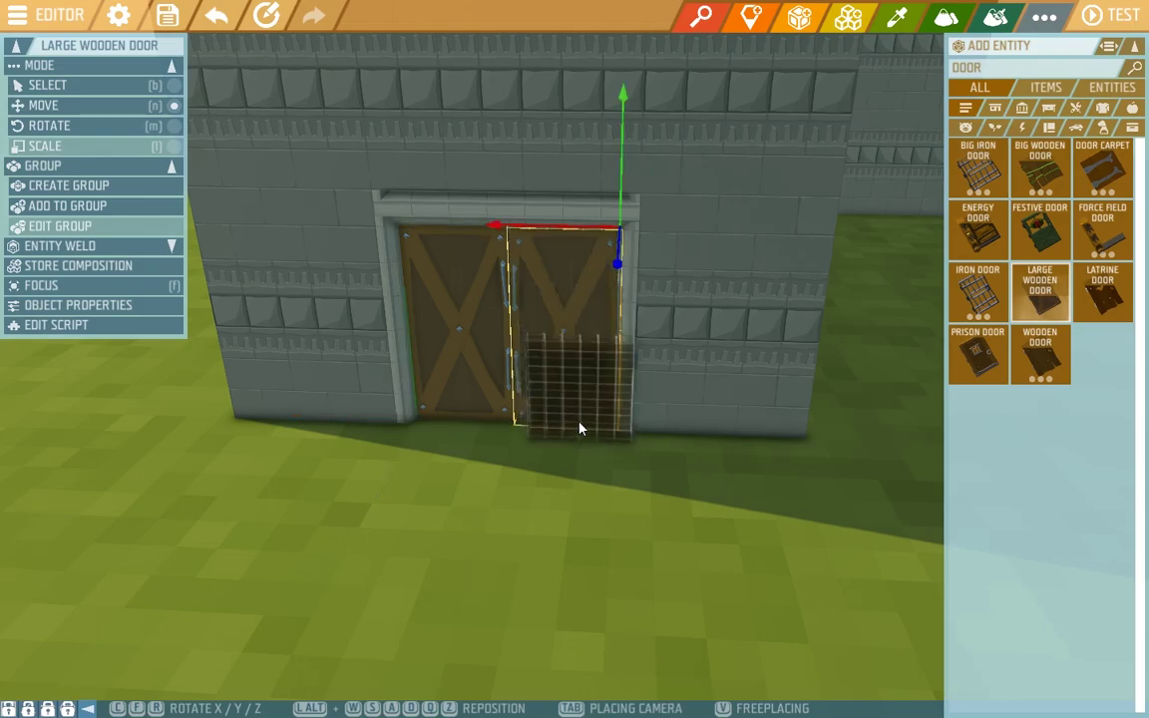
right_click(732, 486)
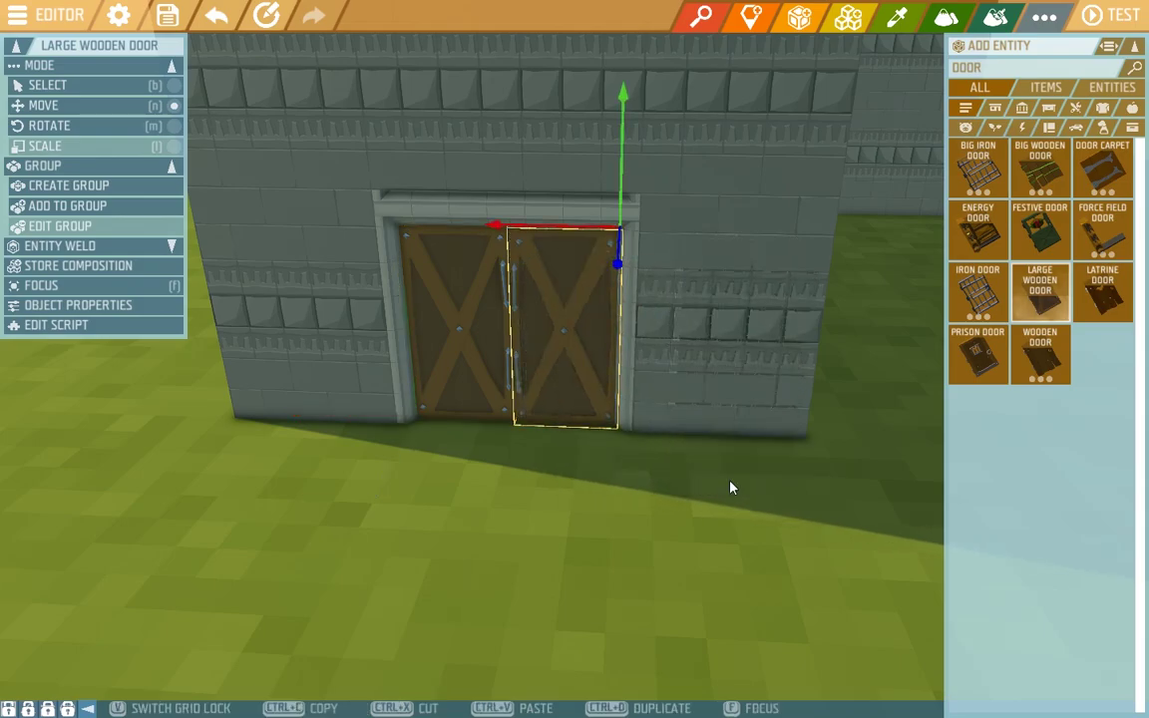
click(691, 529)
Open the right-hand door's object properties and add its first color, the brown #6E451500, to the color palette.
key(w)
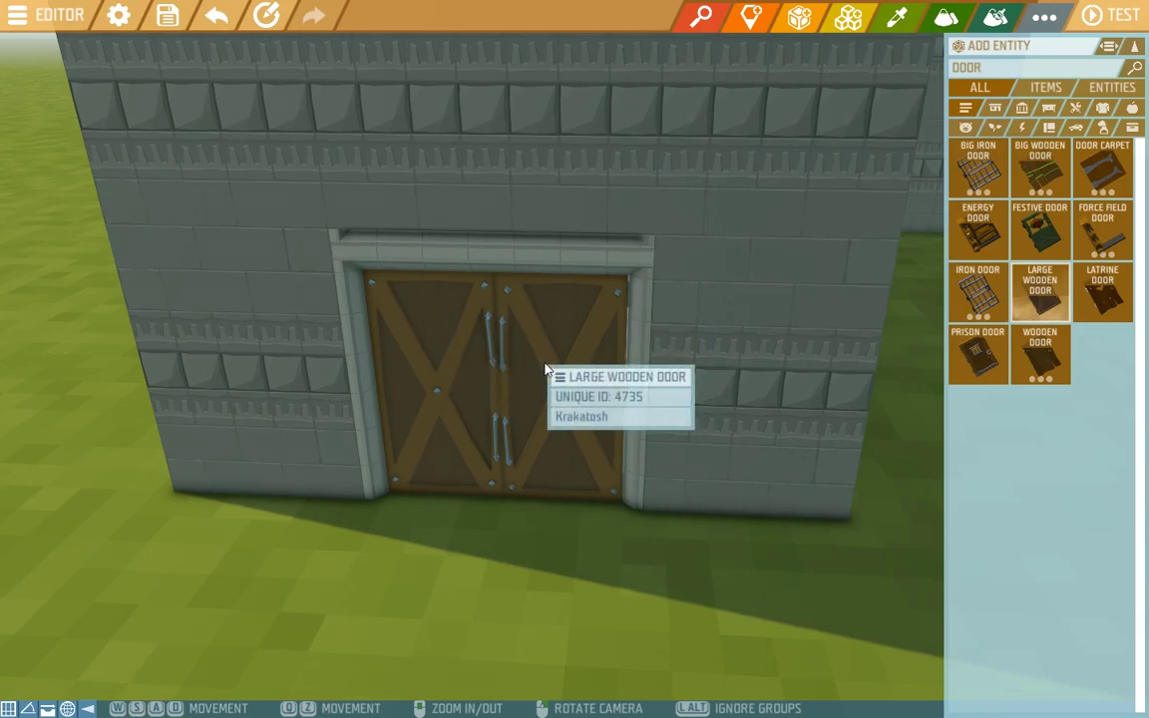
click(546, 370)
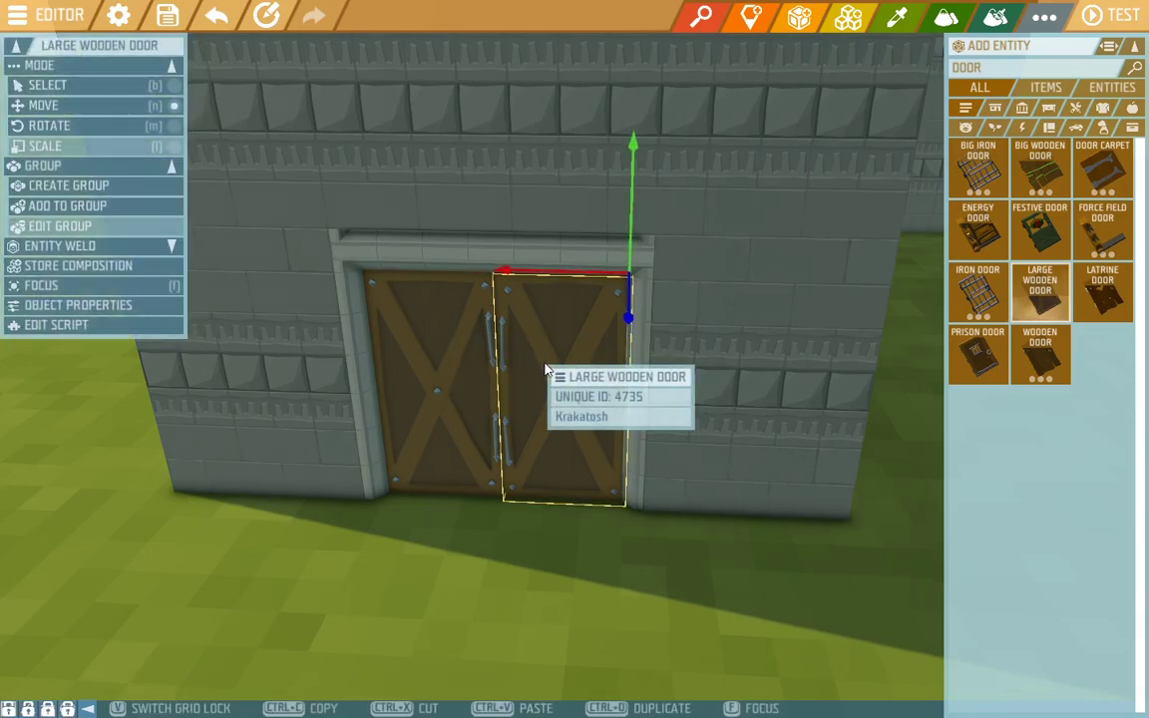
key(m)
key(b)
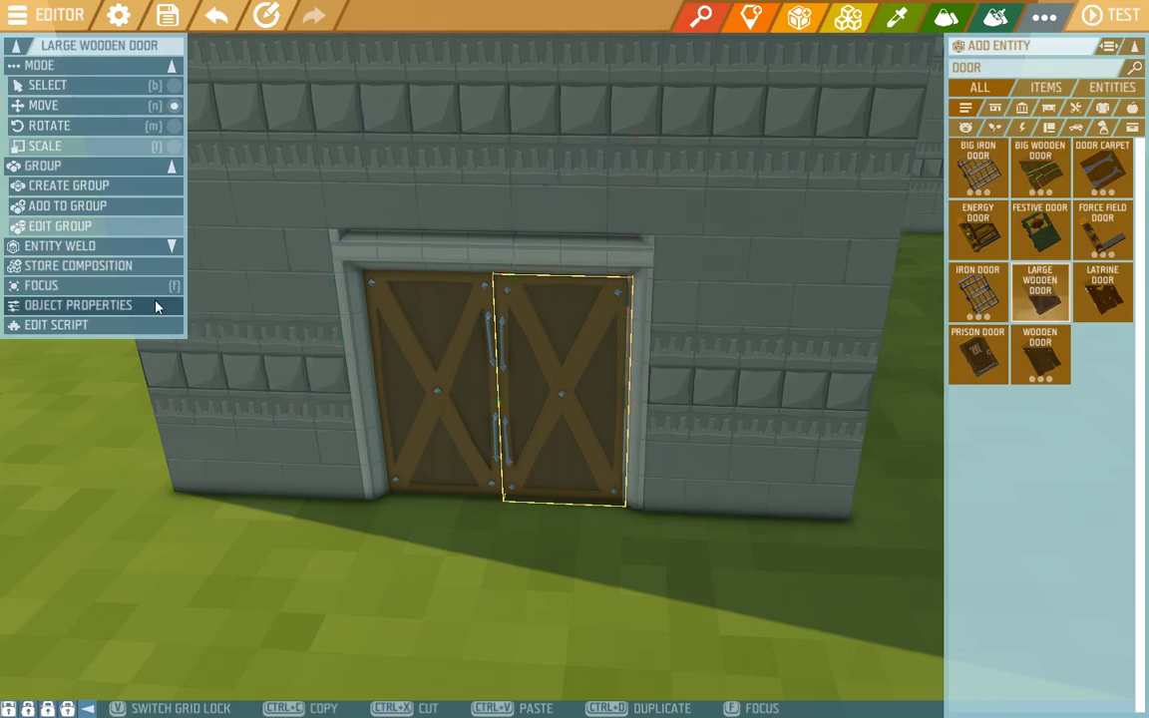
double_click(580, 363)
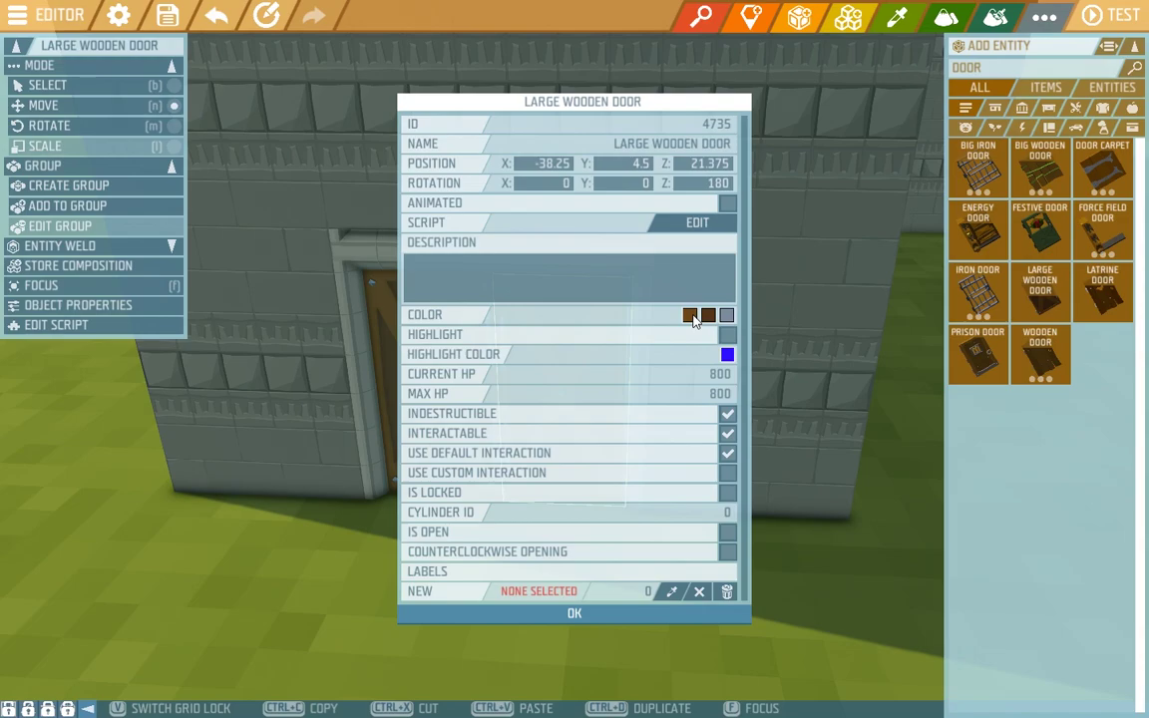
click(689, 316)
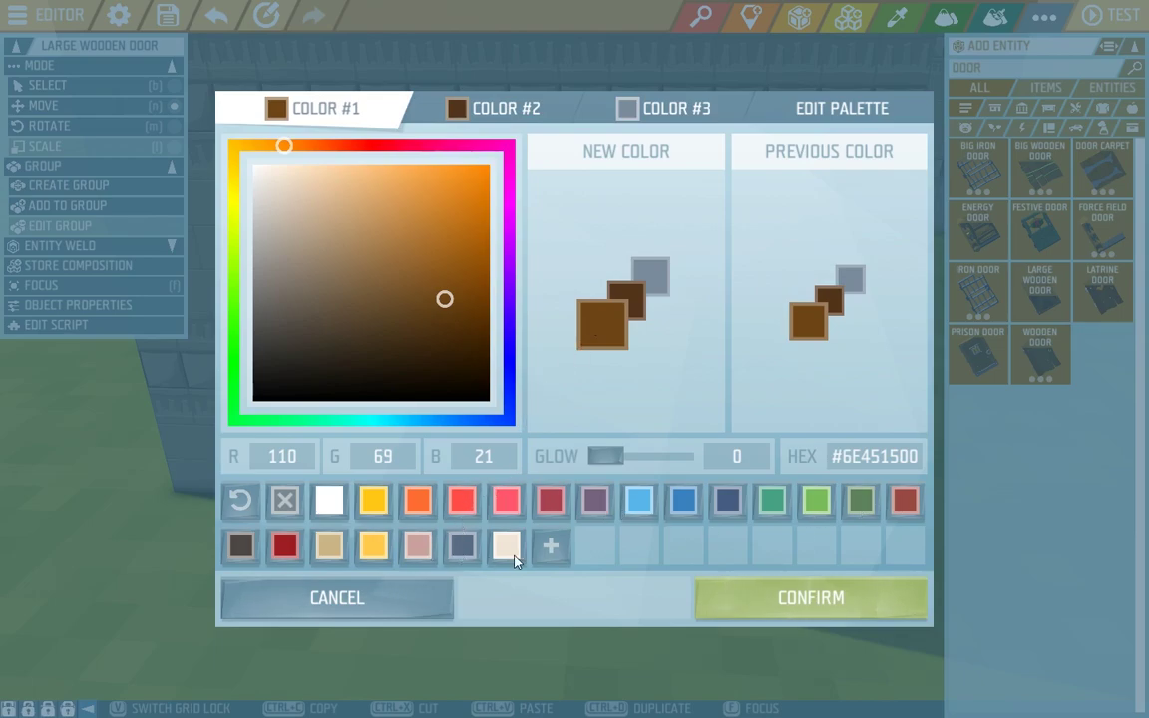
click(552, 548)
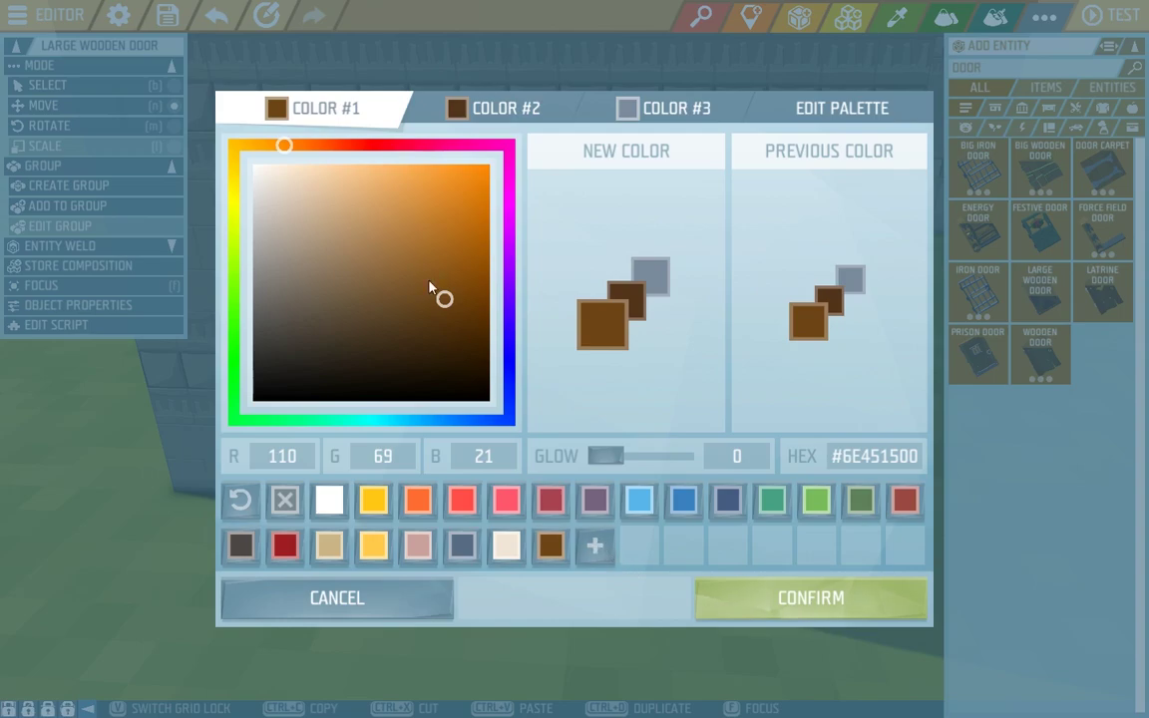
Set the right-hand door's first color to magenta with RGB 229, 17, 178 and apply it.
click(508, 147)
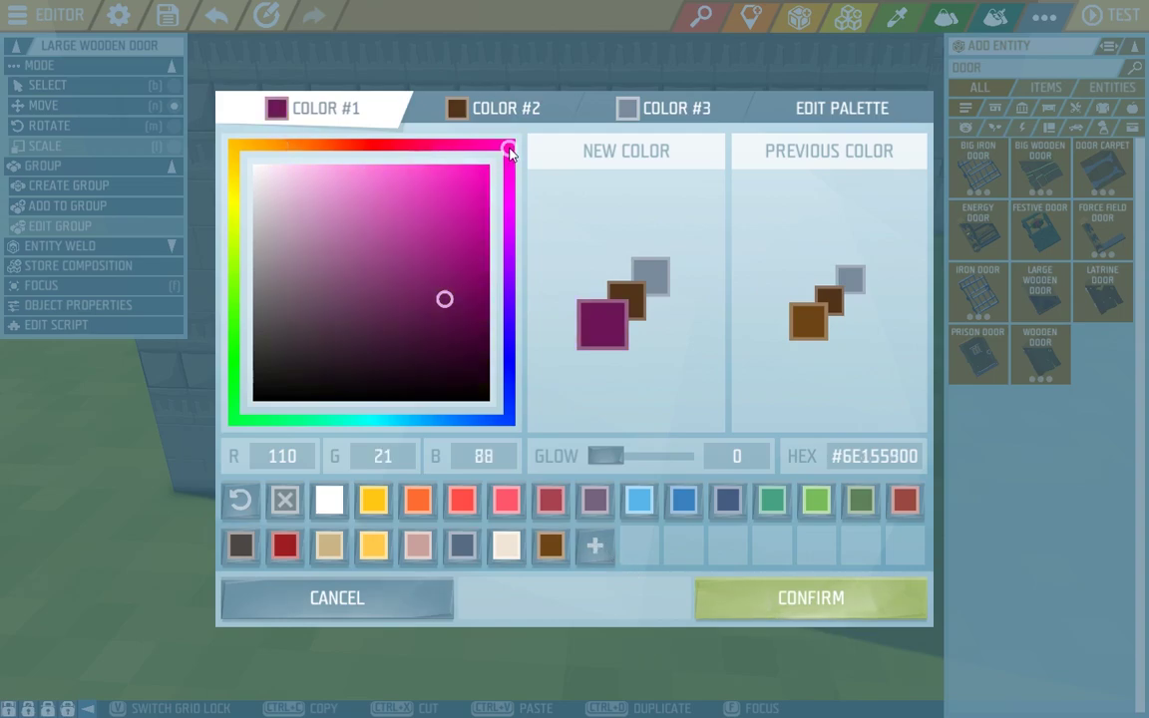
click(471, 188)
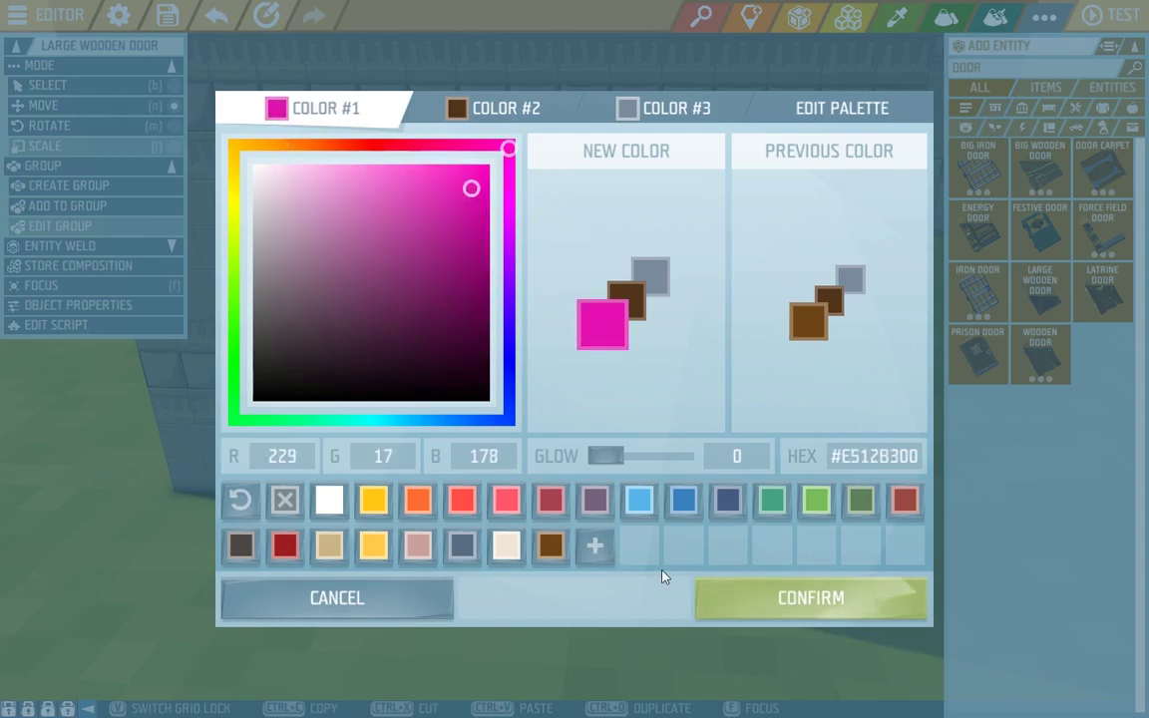
click(757, 608)
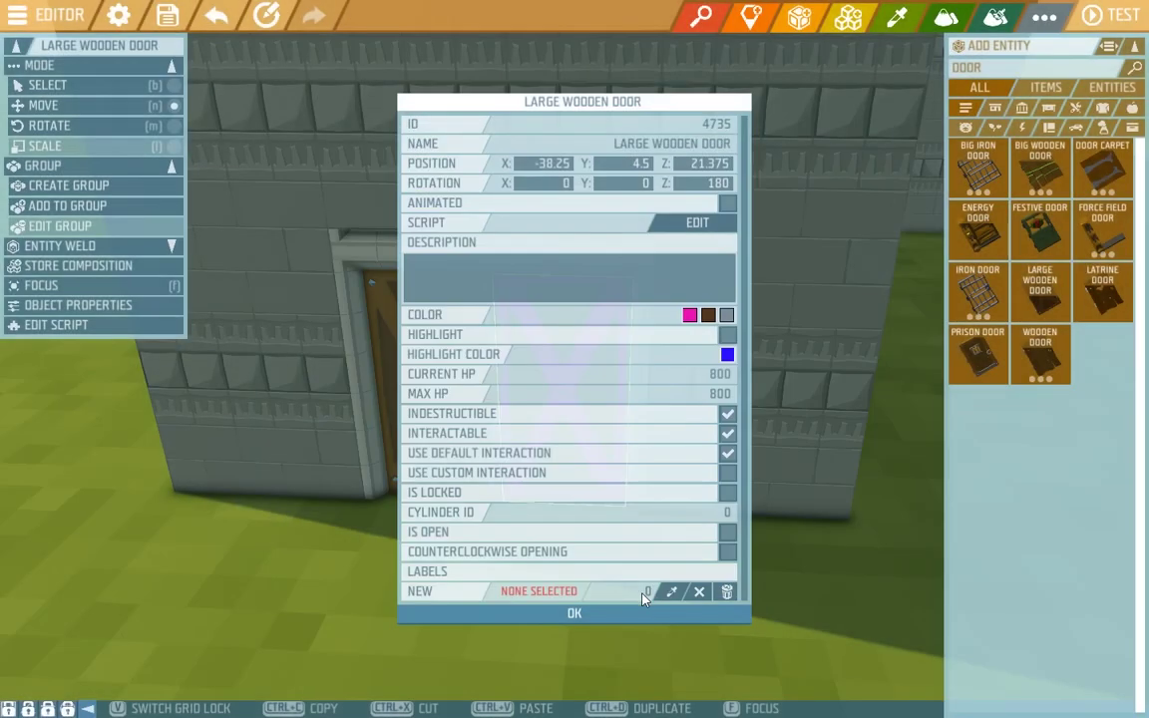
click(624, 614)
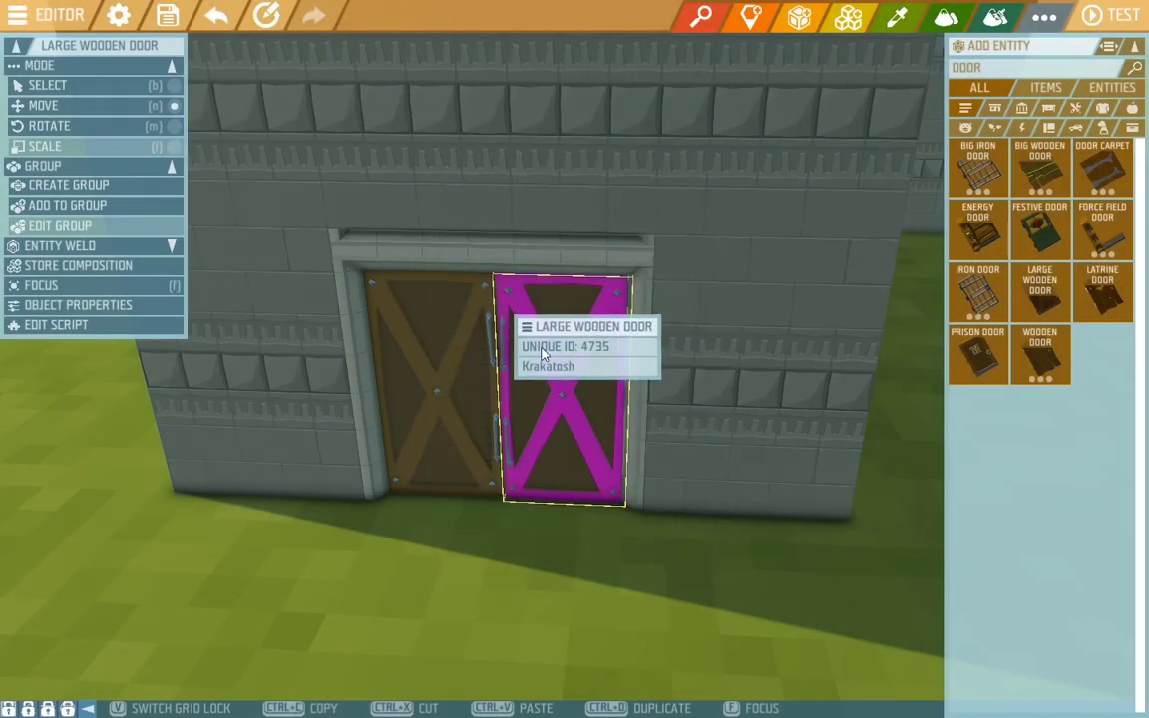
Enable the magenta door's highlight and set the highlight color to pink with RGB 255, 12, 222.
double_click(586, 389)
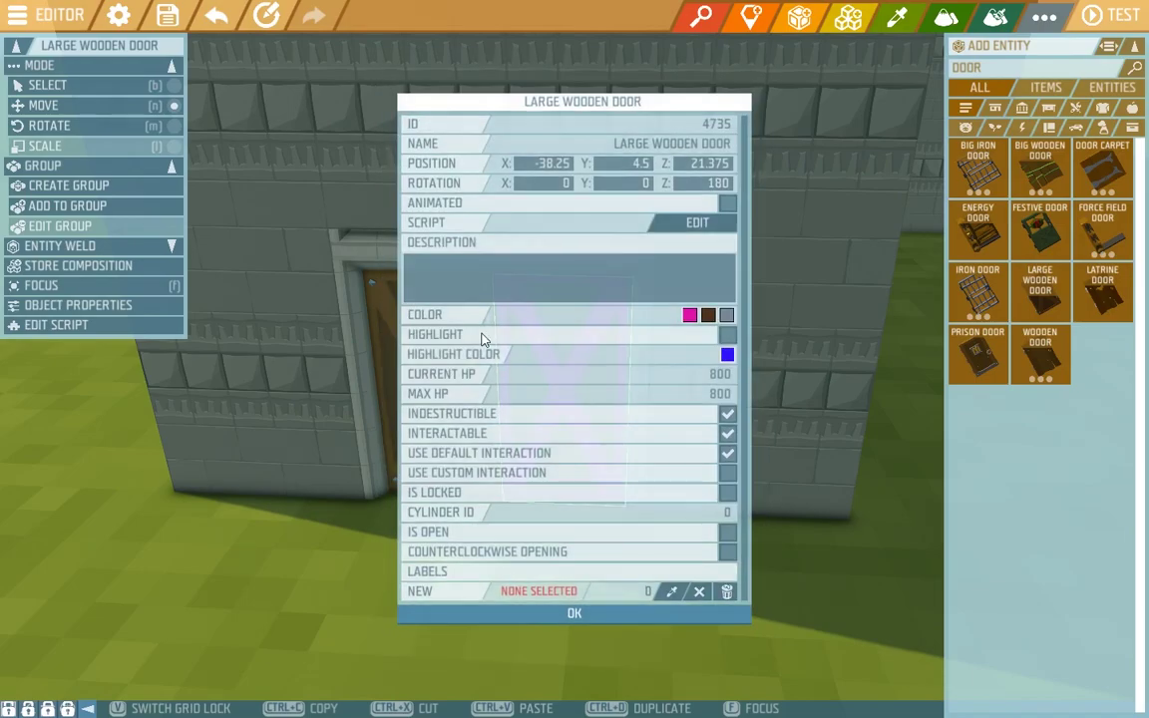
click(727, 337)
click(727, 353)
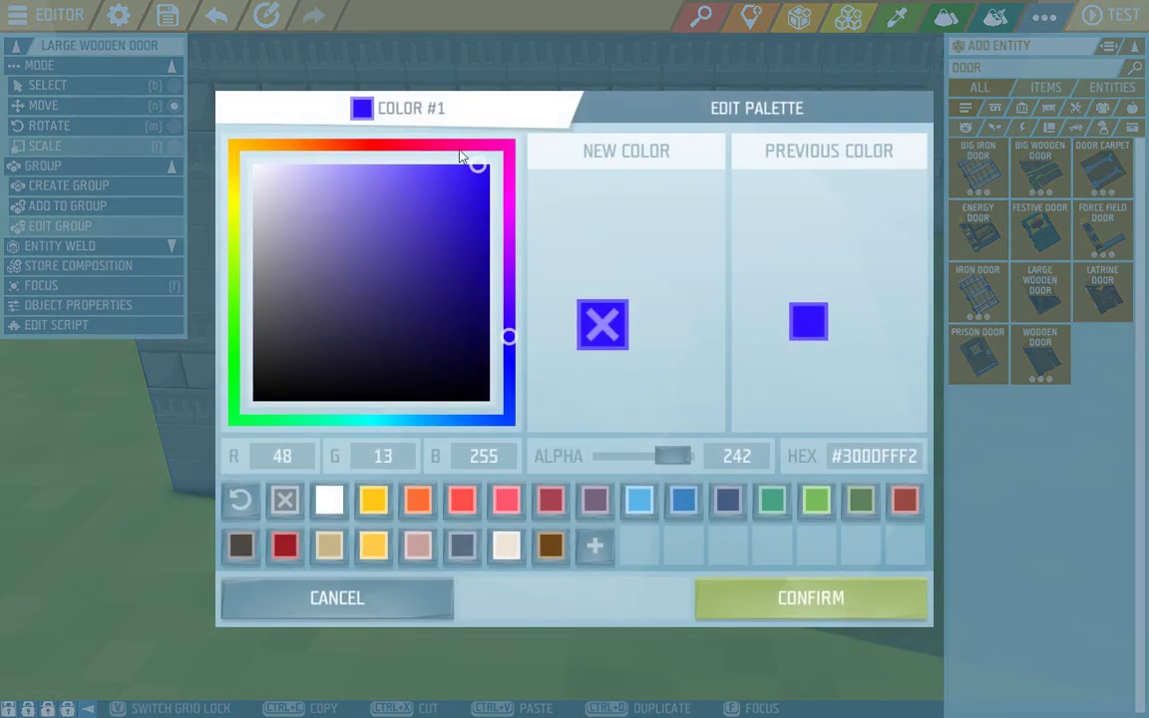
click(510, 176)
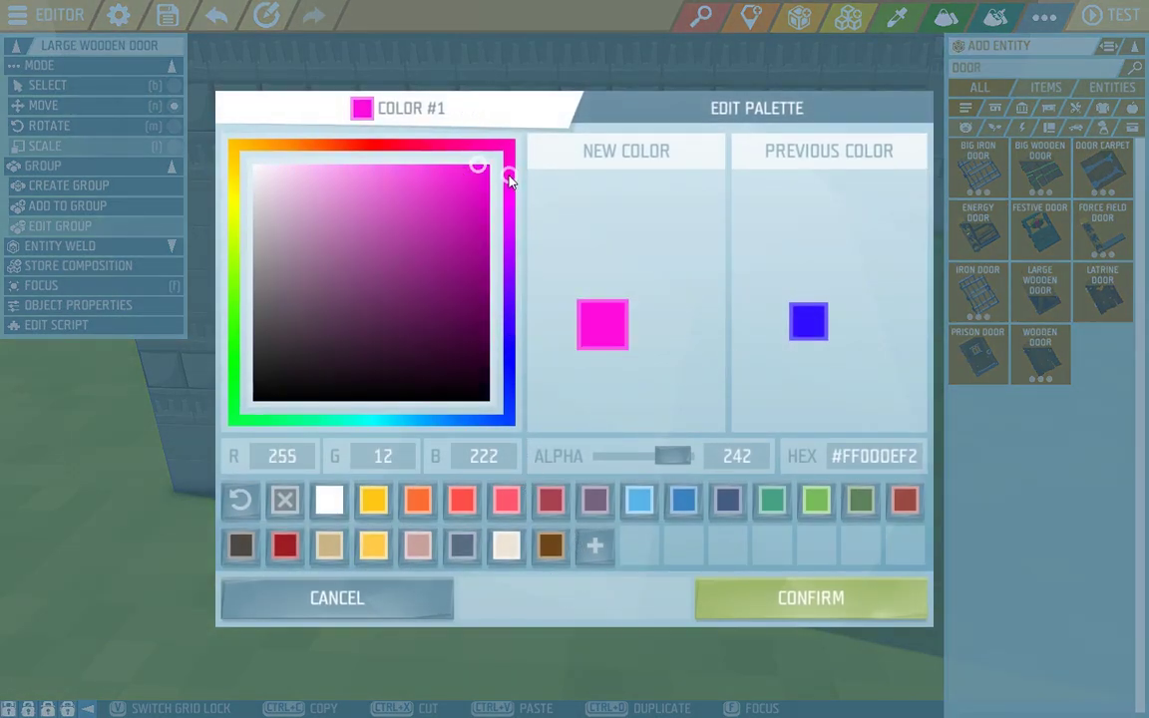
click(811, 602)
click(574, 613)
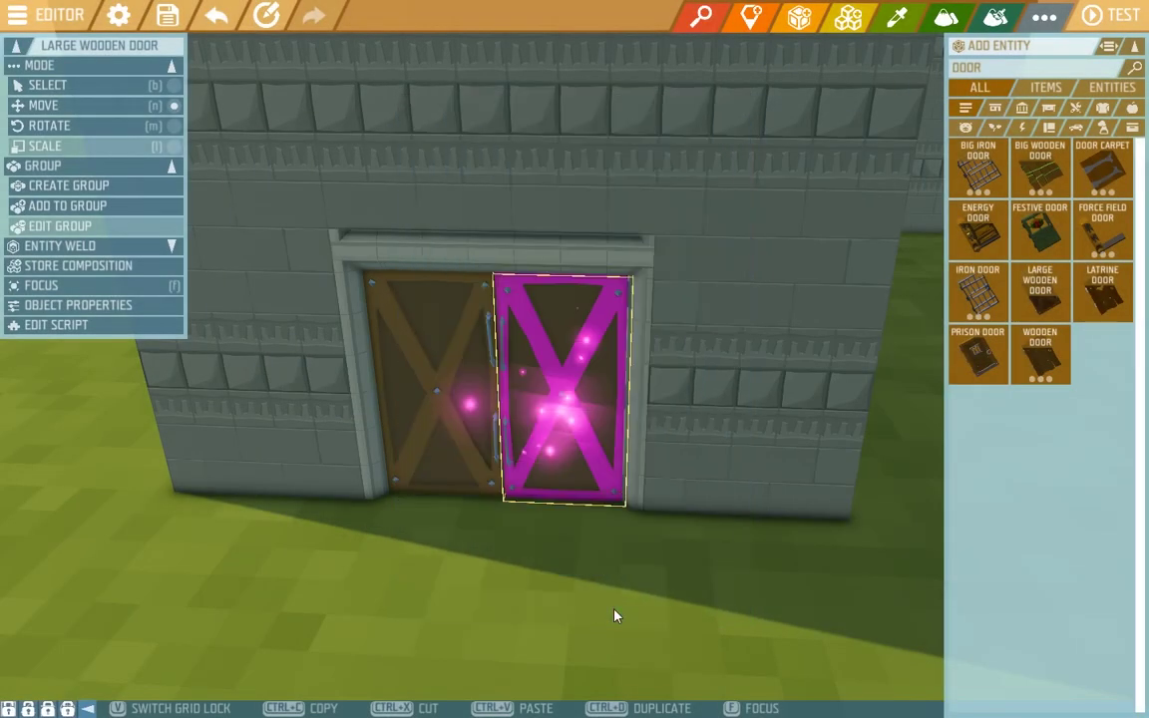
Turn off the magenta door's highlight and set the door to open.
double_click(569, 403)
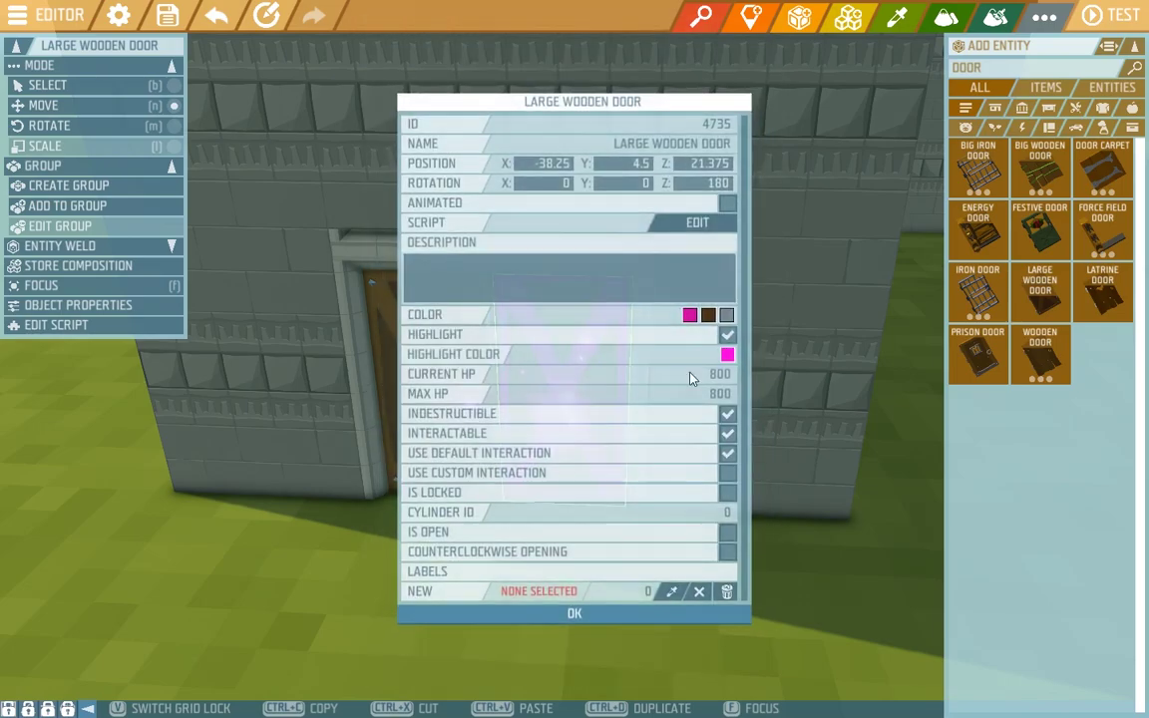
click(725, 337)
click(730, 536)
click(650, 619)
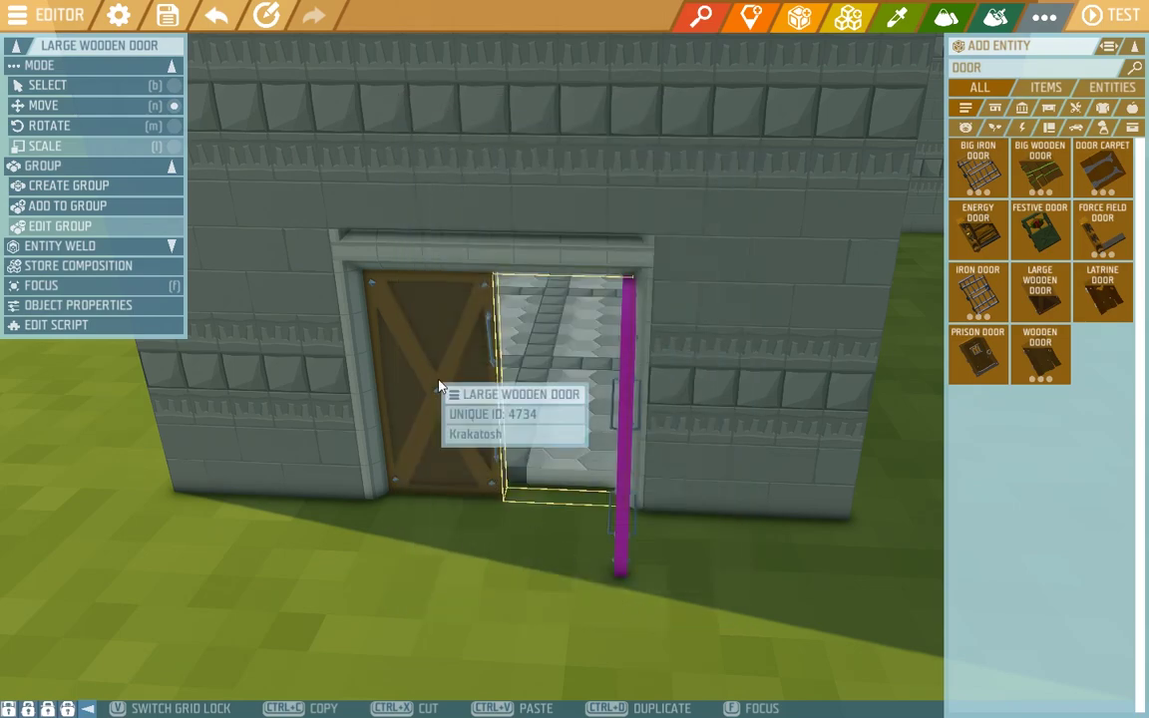
Set the brown left-hand door to open in its object properties.
double_click(394, 341)
click(728, 537)
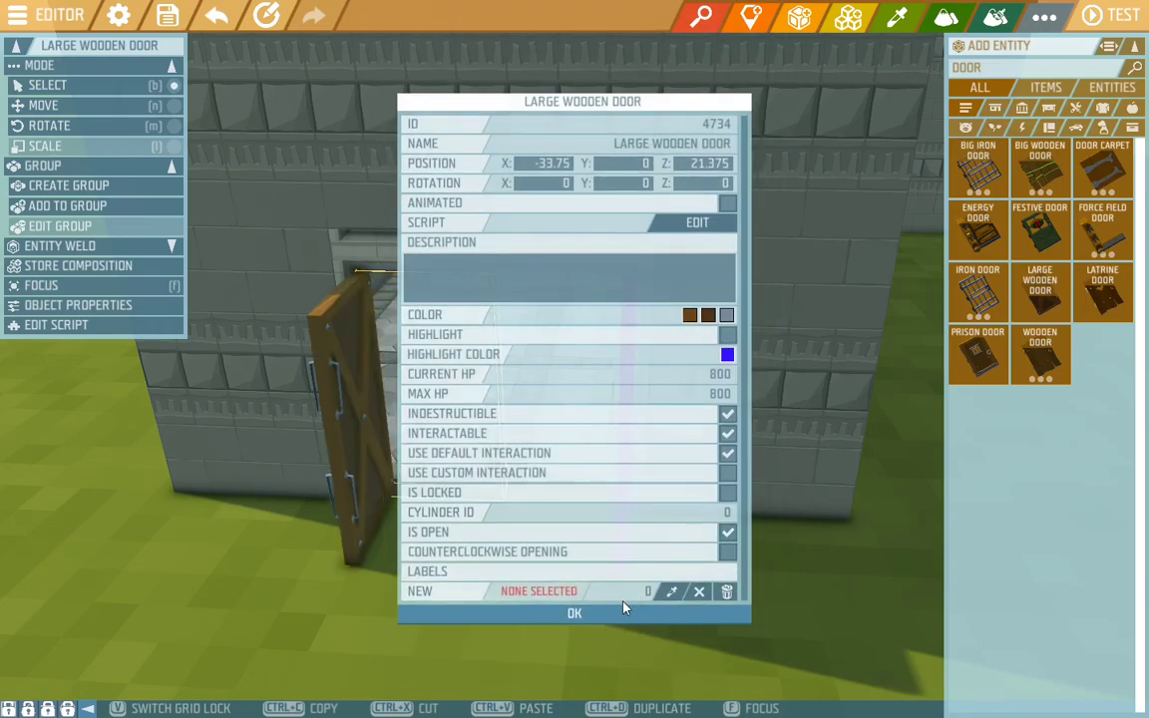
click(574, 613)
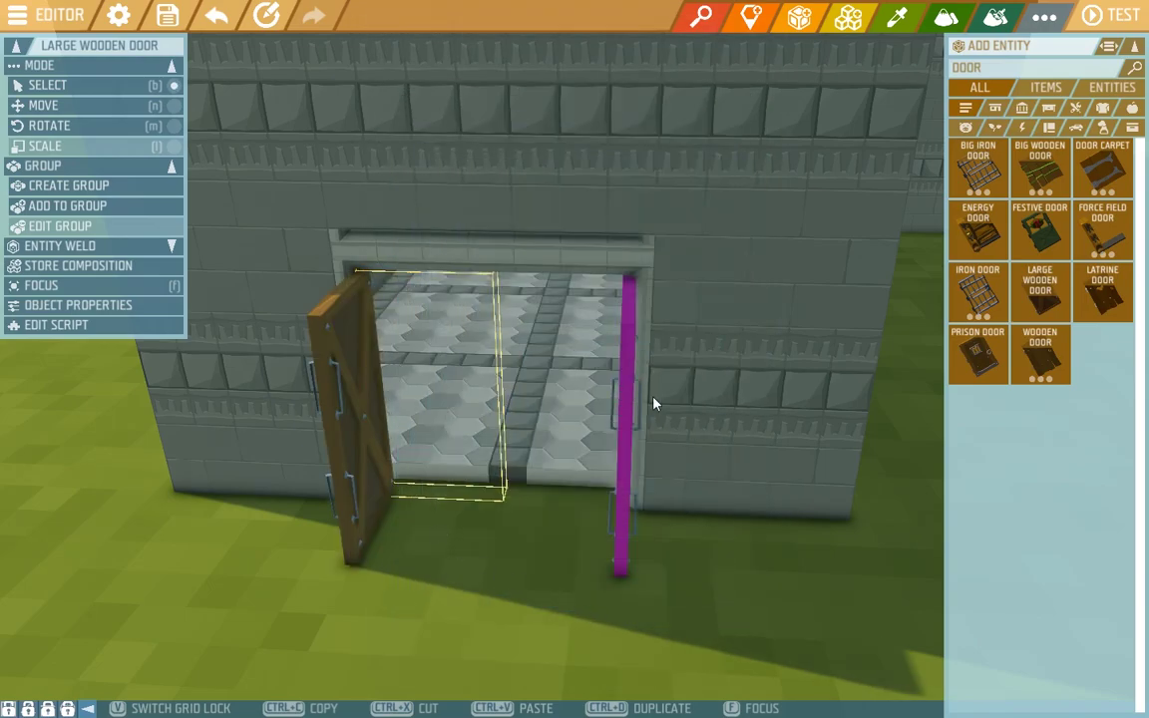
Close the brown left-hand door again by disabling its Is Open property.
double_click(371, 439)
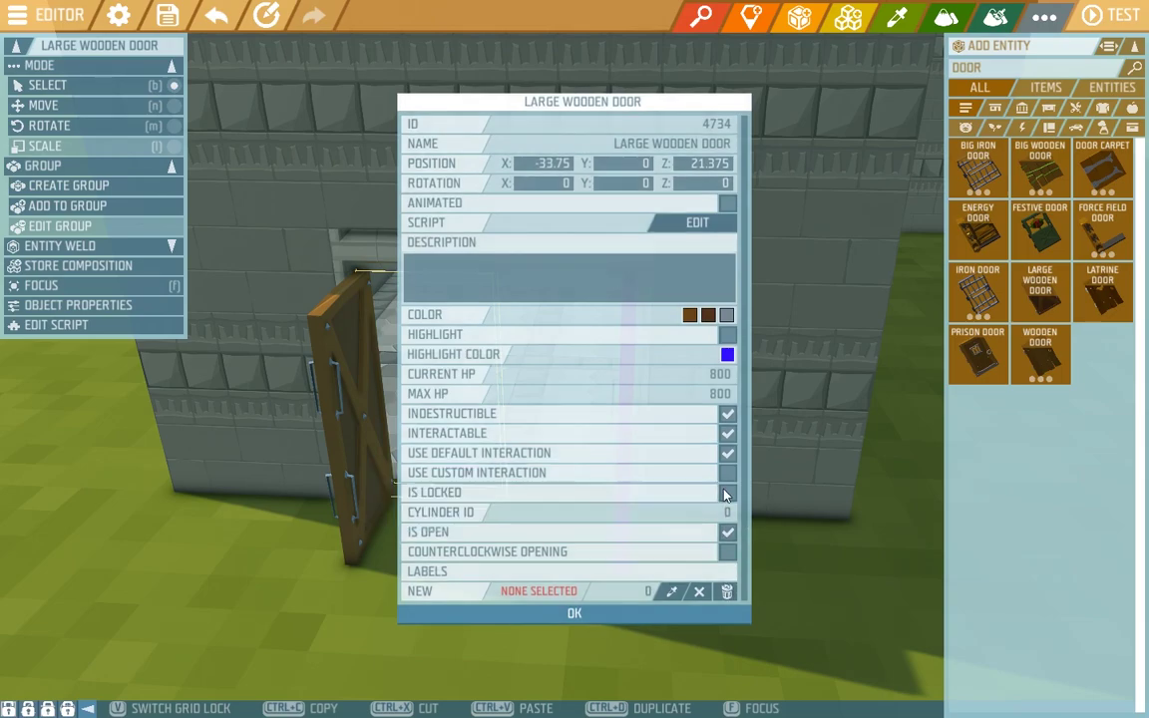
click(729, 534)
click(647, 620)
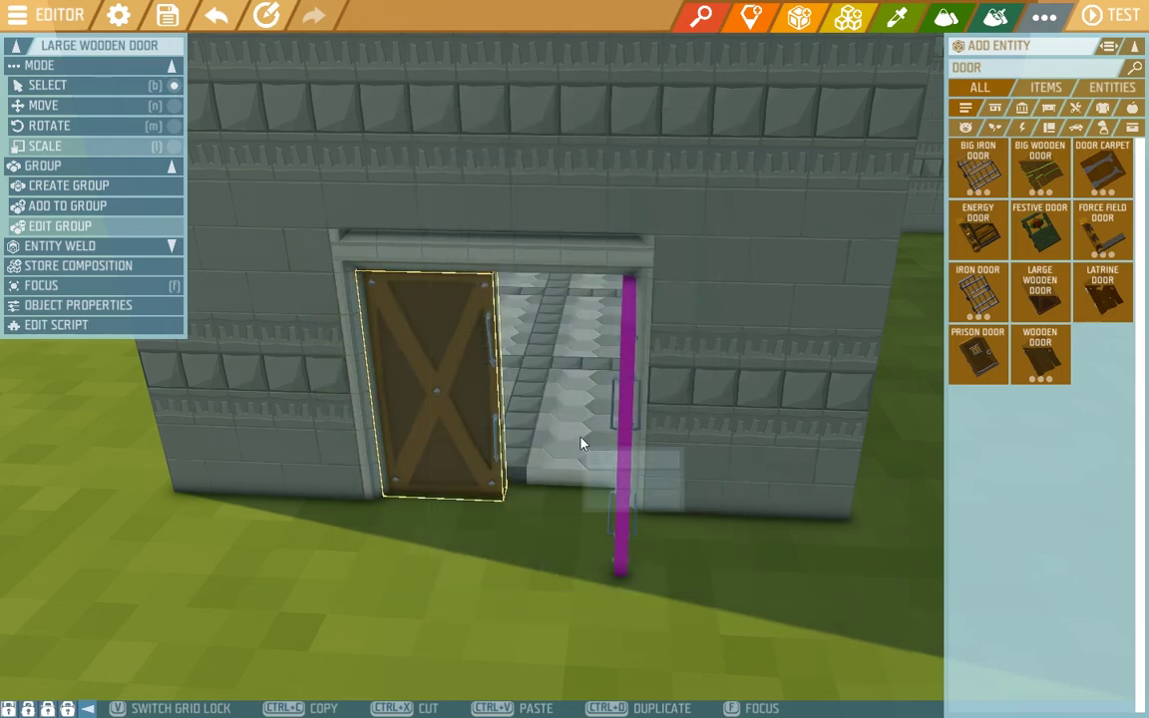
Close the magenta door, set it as locked and give it cylinder ID 123.
double_click(623, 449)
click(728, 533)
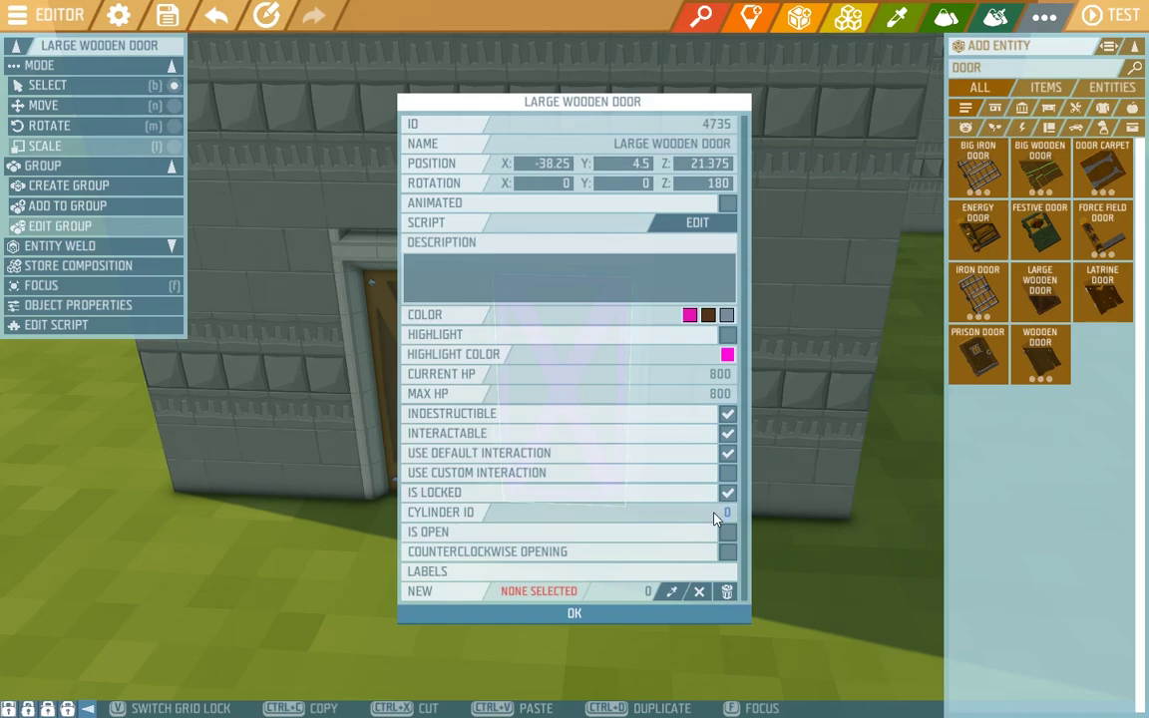
text(123)
key(Return)
click(576, 614)
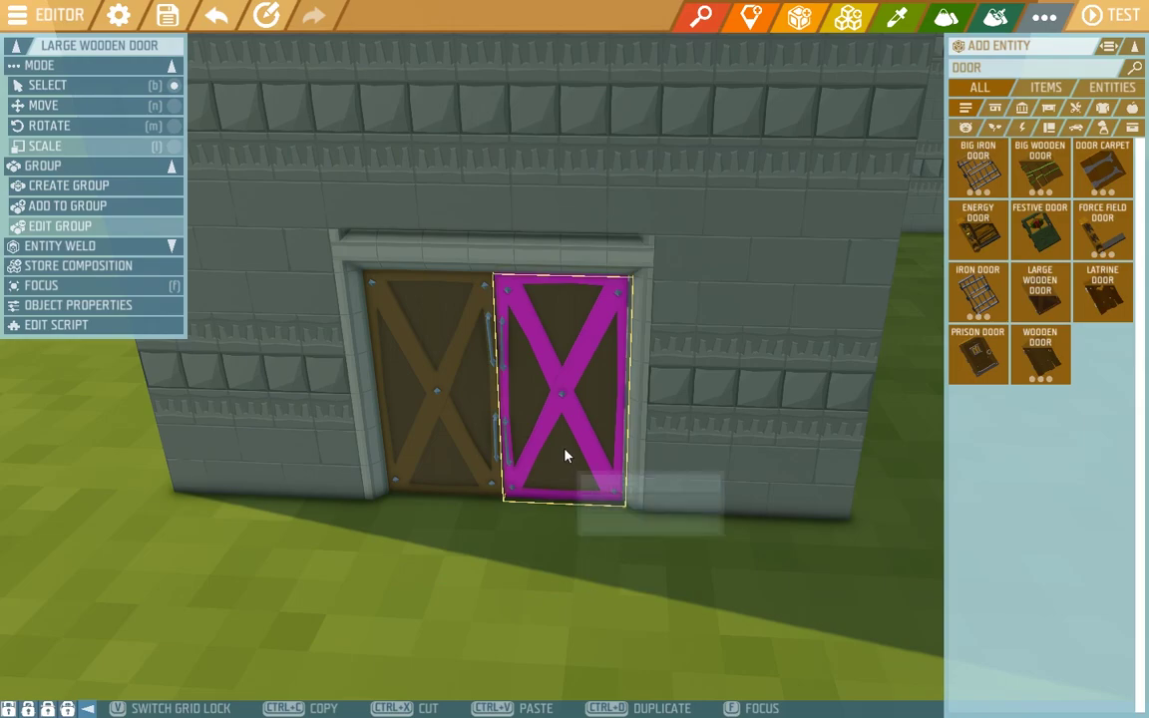
Set both large wooden doors as locked together and give them cylinder ID 123 in their shared object properties.
shift+click(464, 424)
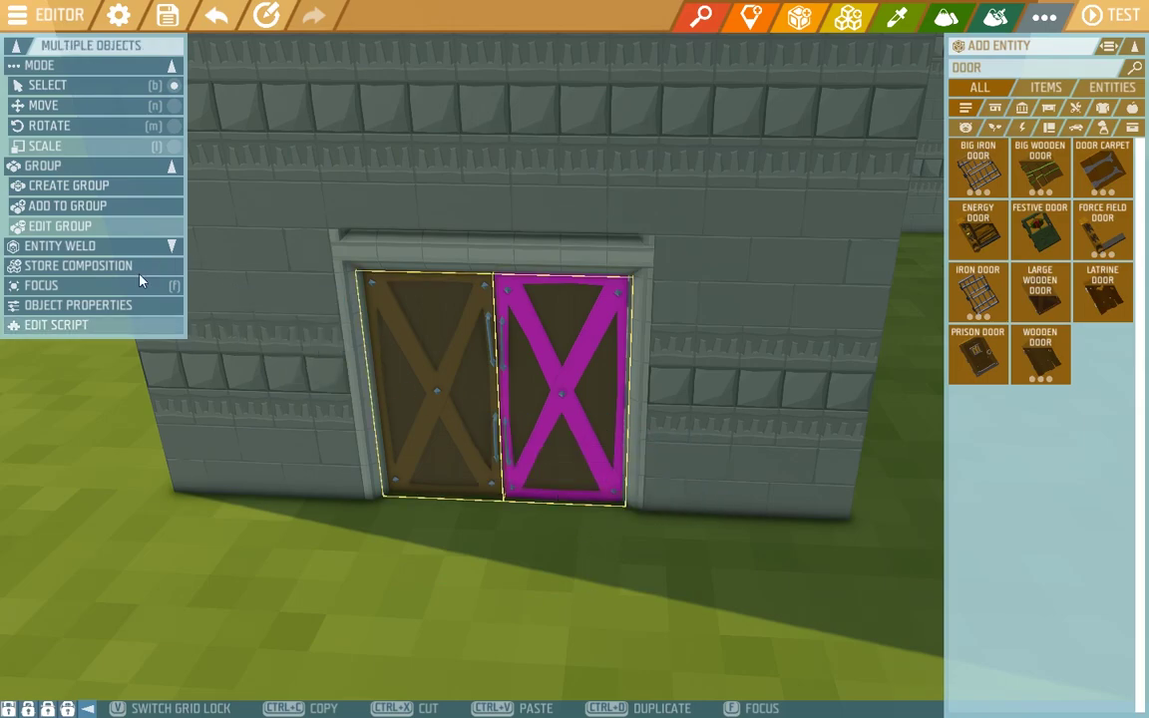
click(128, 306)
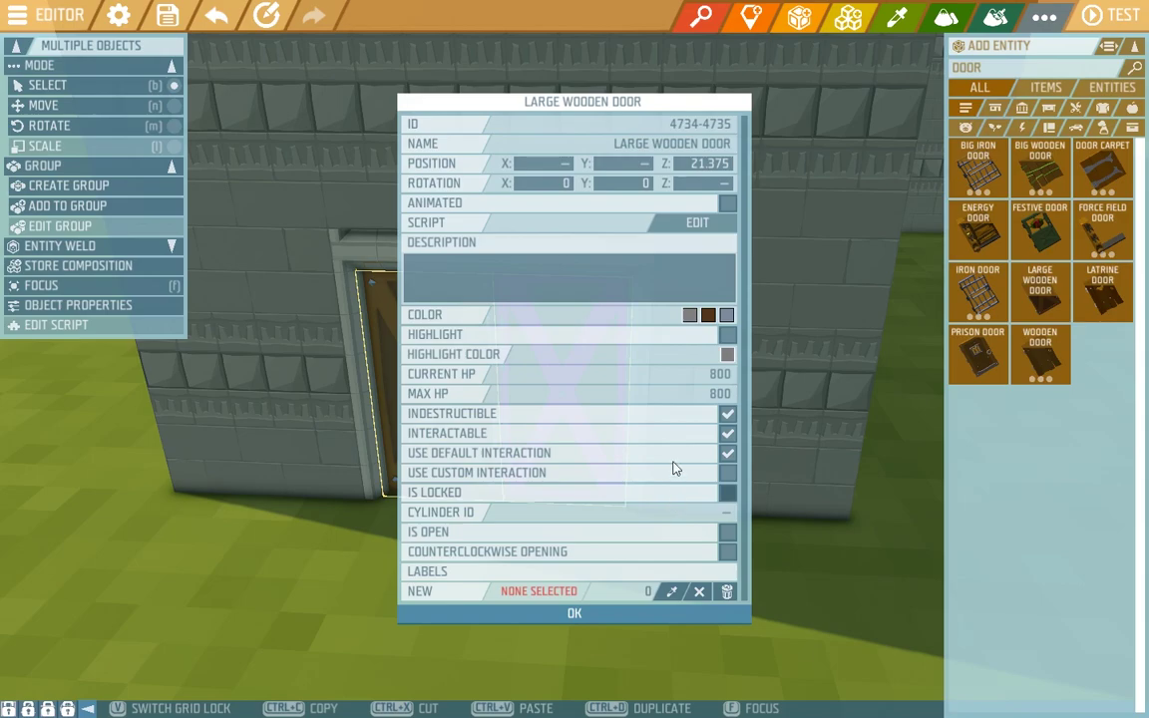
click(728, 496)
click(708, 518)
text(123)
click(574, 613)
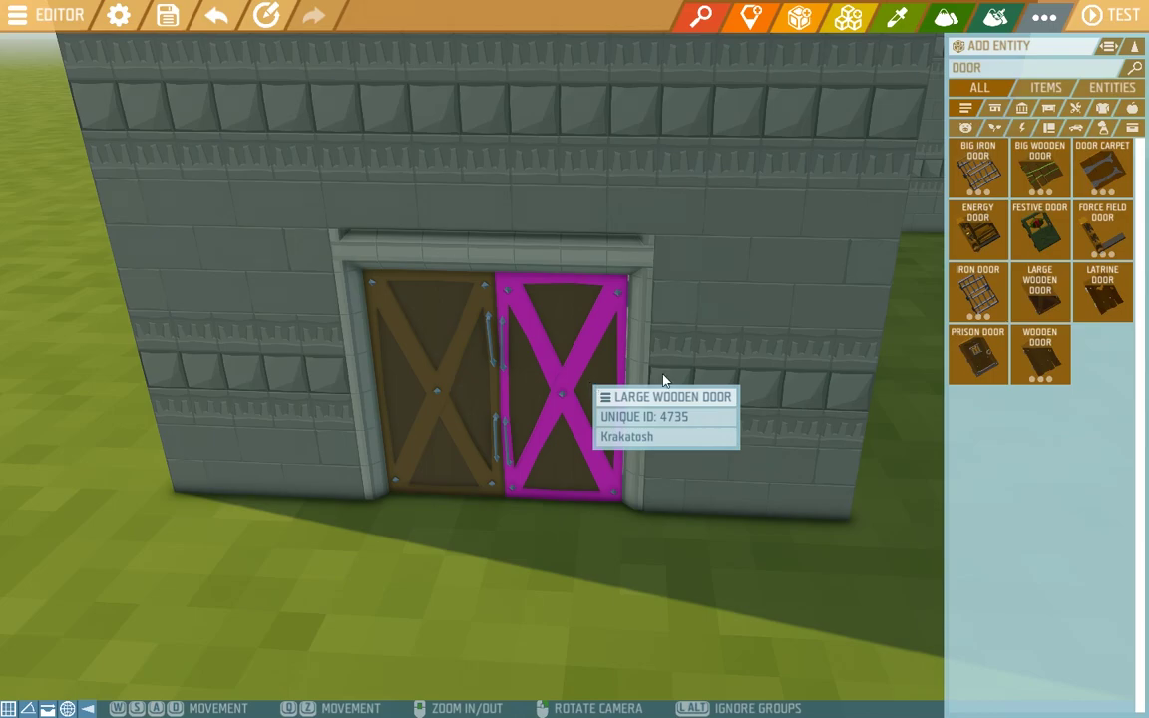
Revert the magenta door's primary color to its original with the Re-color tool.
click(1040, 21)
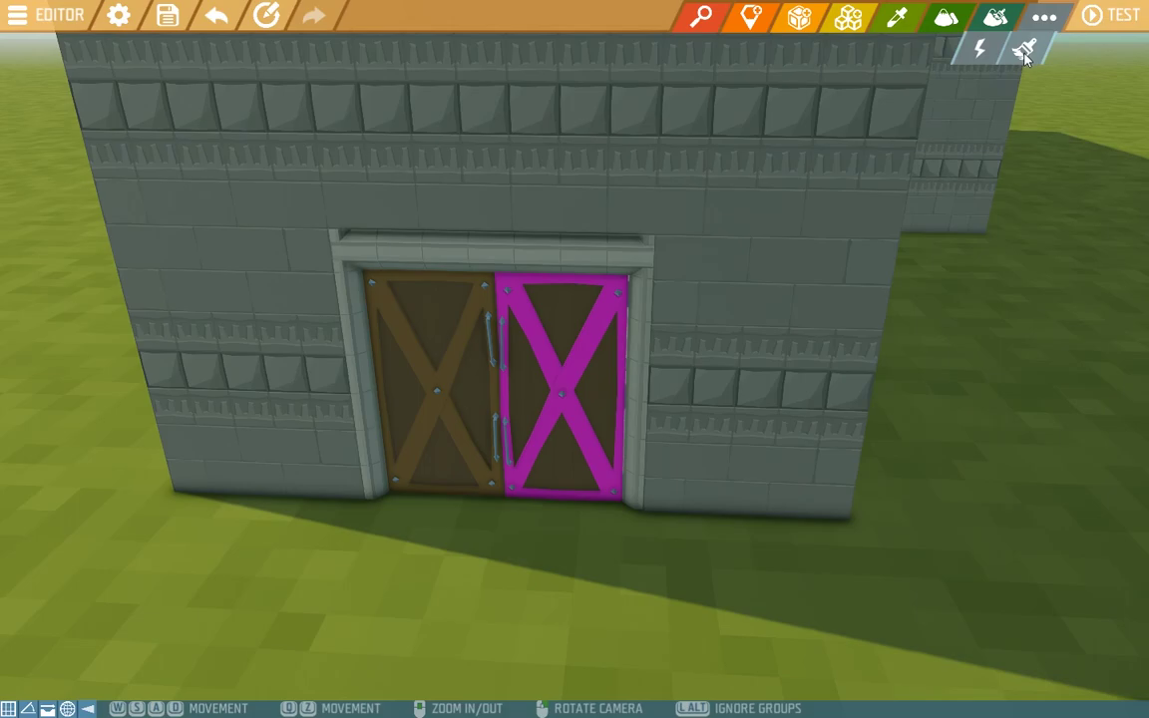
click(1024, 48)
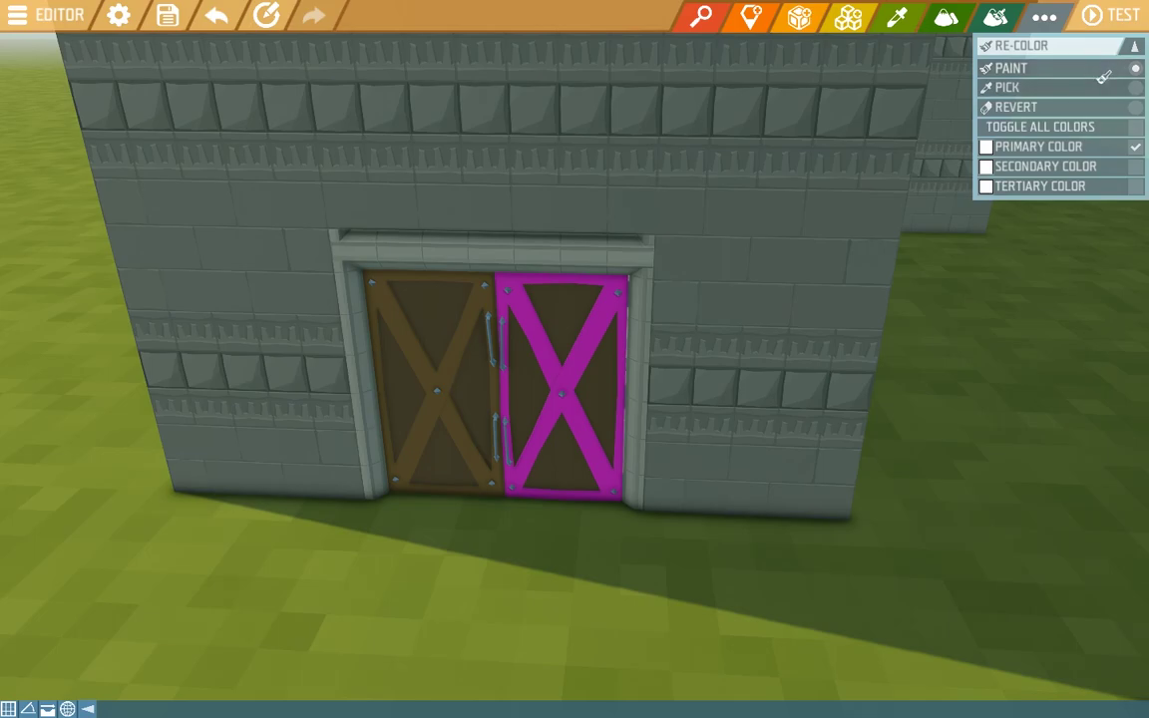
click(1090, 104)
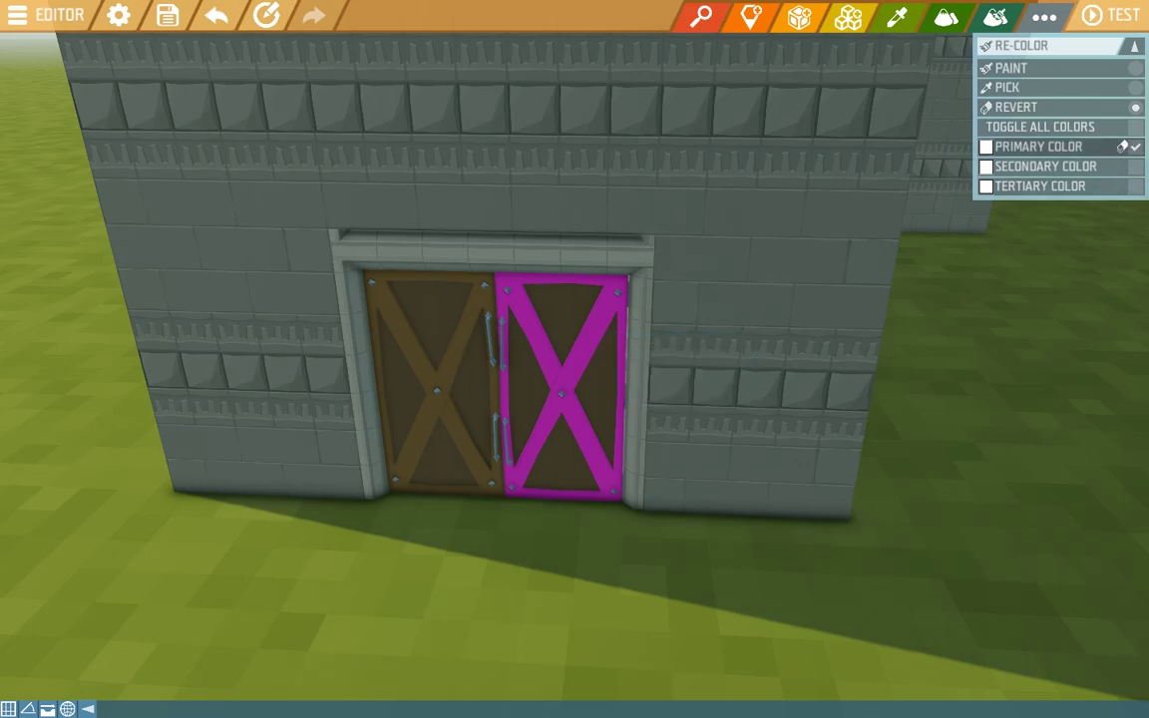
click(598, 336)
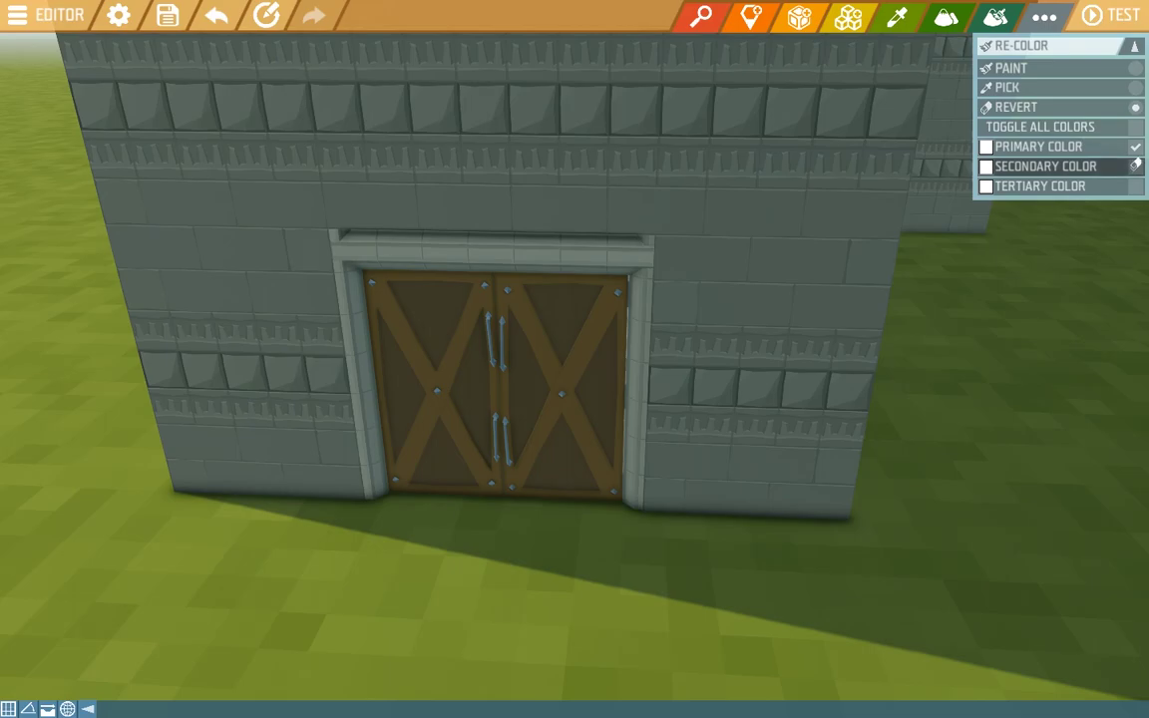
Paint both doors' primary, secondary and tertiary colors slate blue, RGB 87, 109, 132.
click(1136, 166)
click(1135, 185)
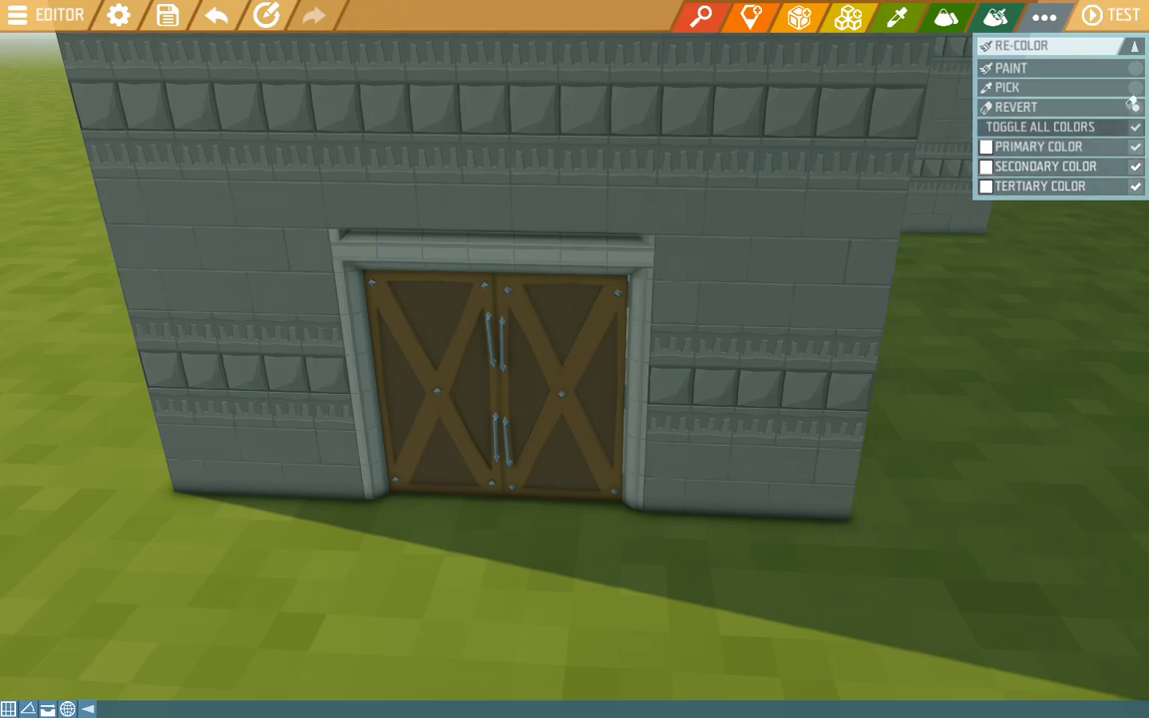
click(1026, 62)
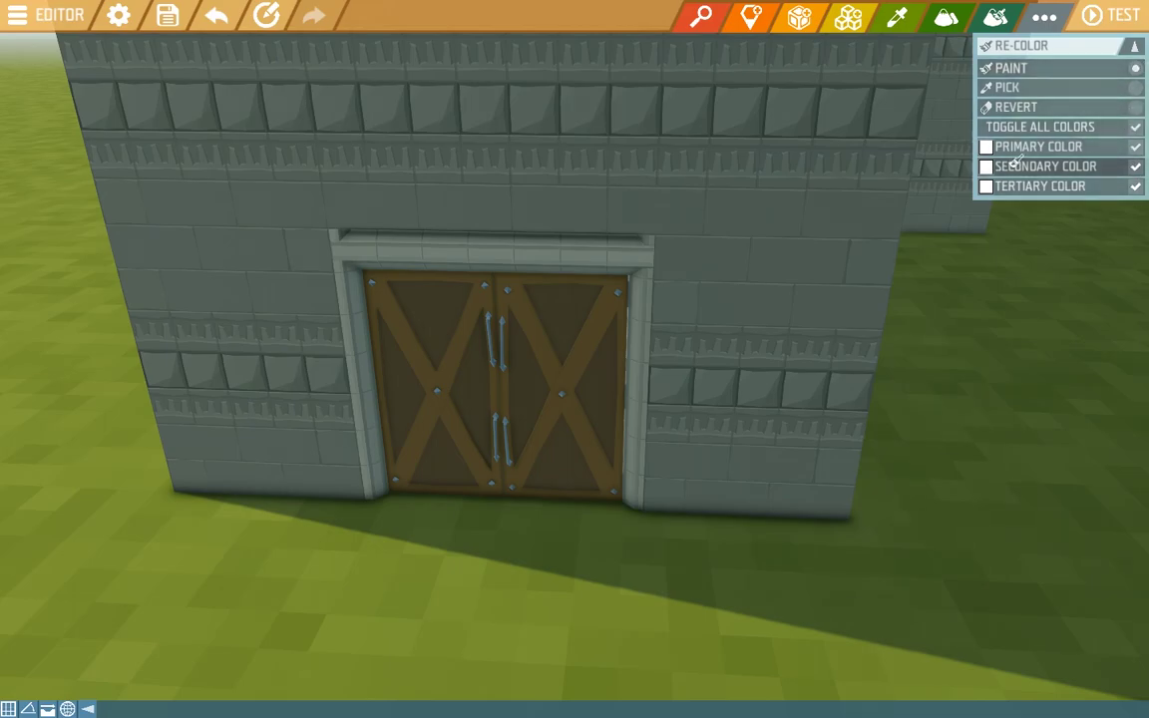
click(991, 149)
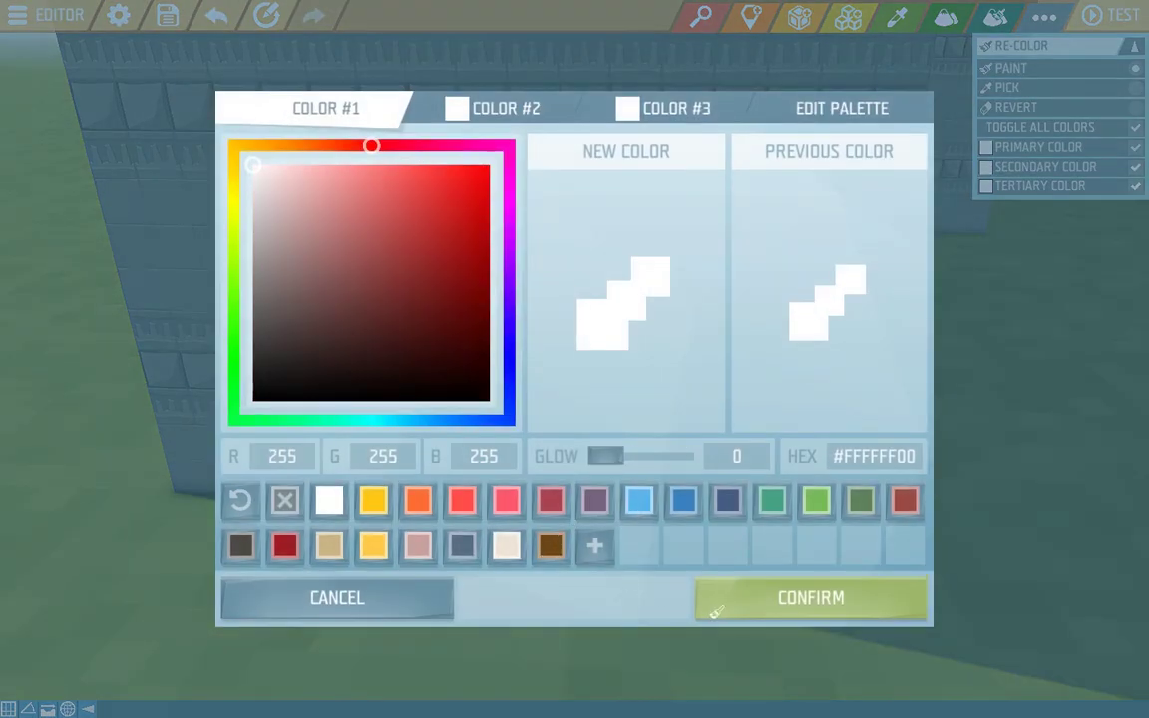
click(461, 546)
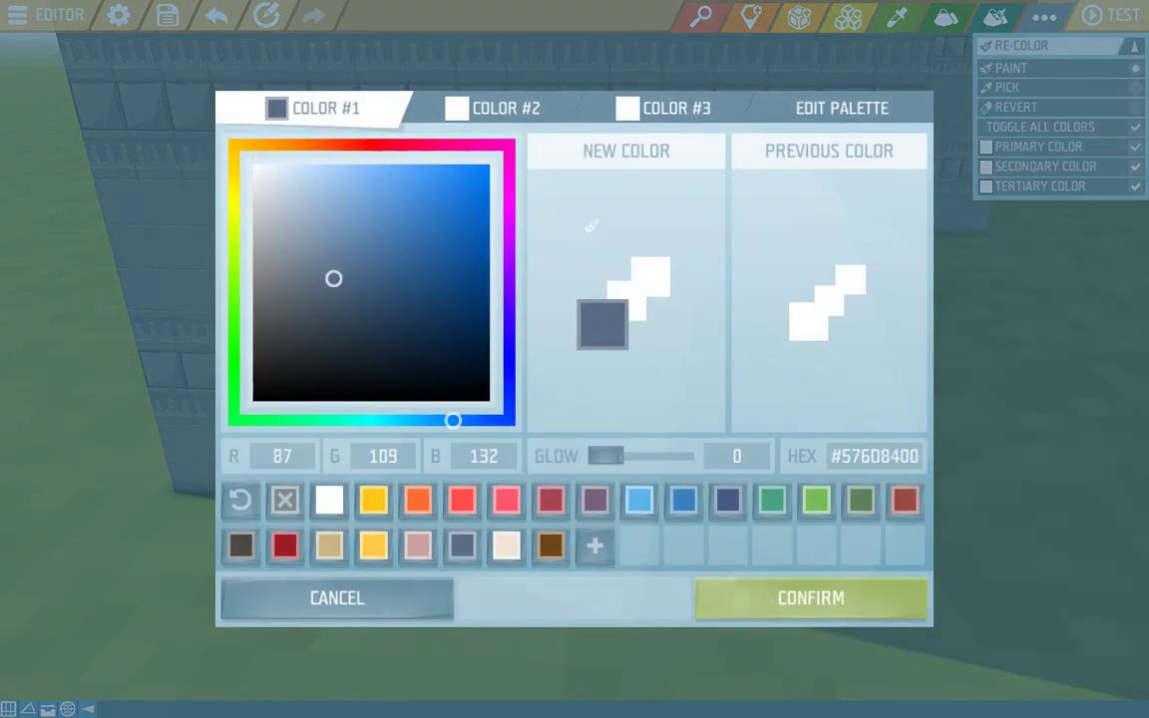
click(521, 105)
click(462, 544)
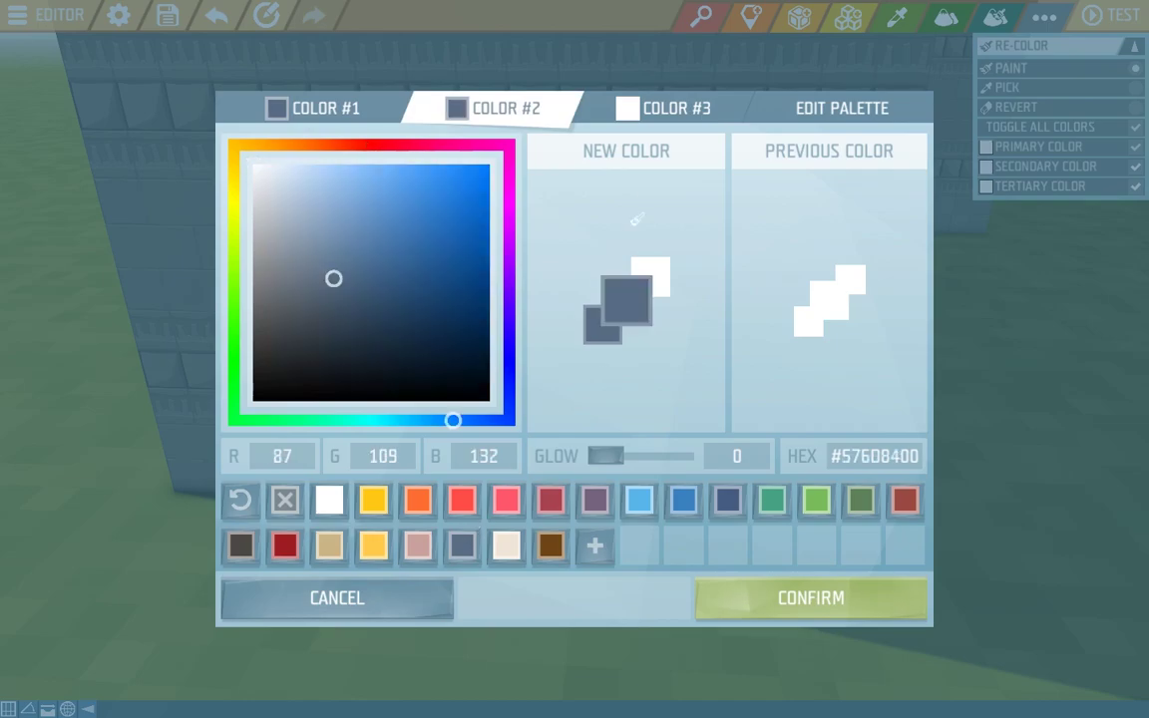
click(661, 108)
click(462, 544)
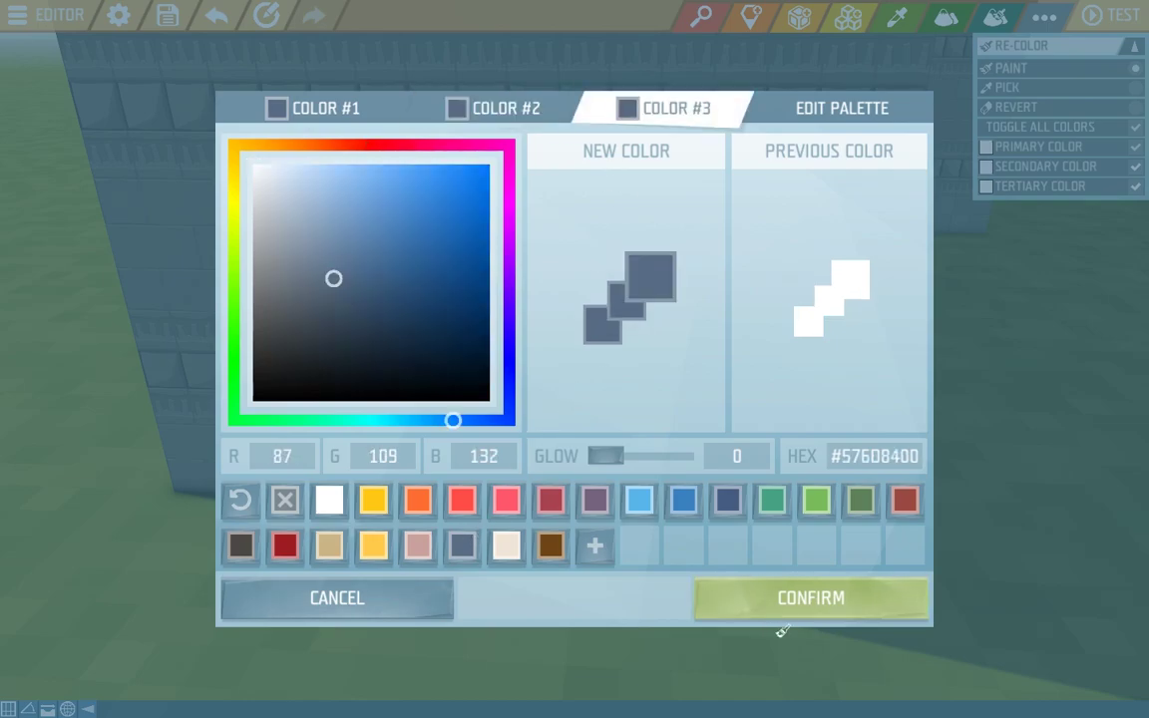
click(788, 598)
click(588, 374)
click(446, 351)
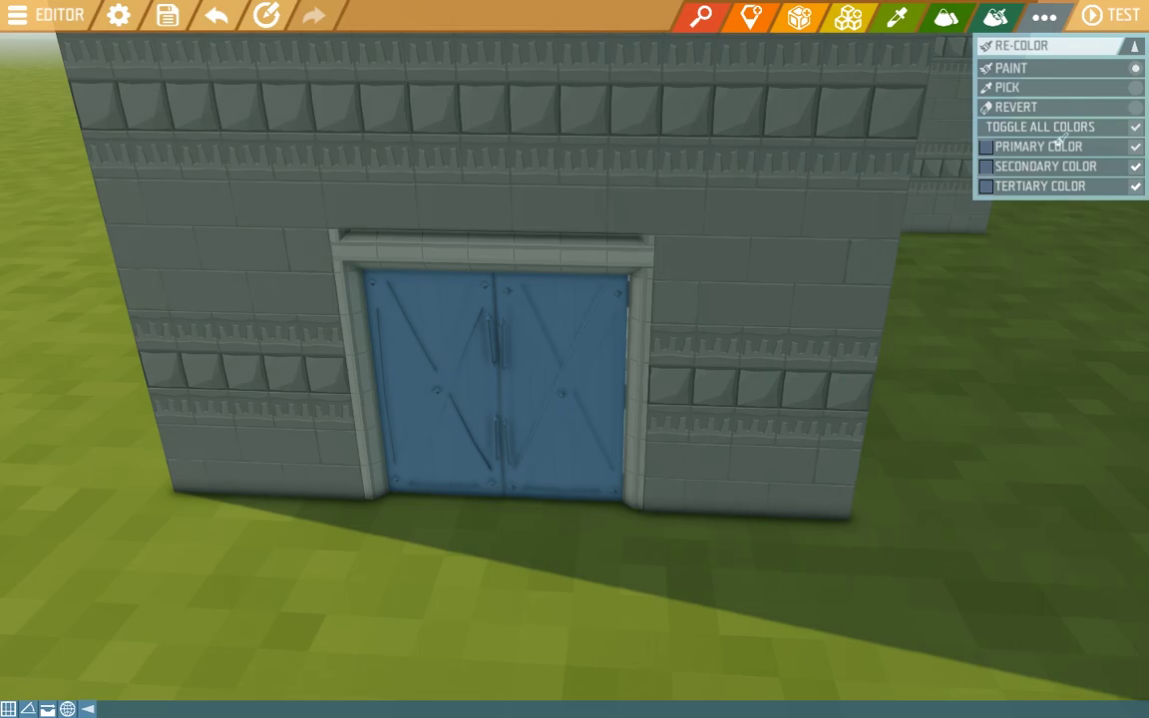
Revert all three colors of both doors to their originals with the Re-color tool.
click(1015, 107)
click(574, 369)
click(439, 359)
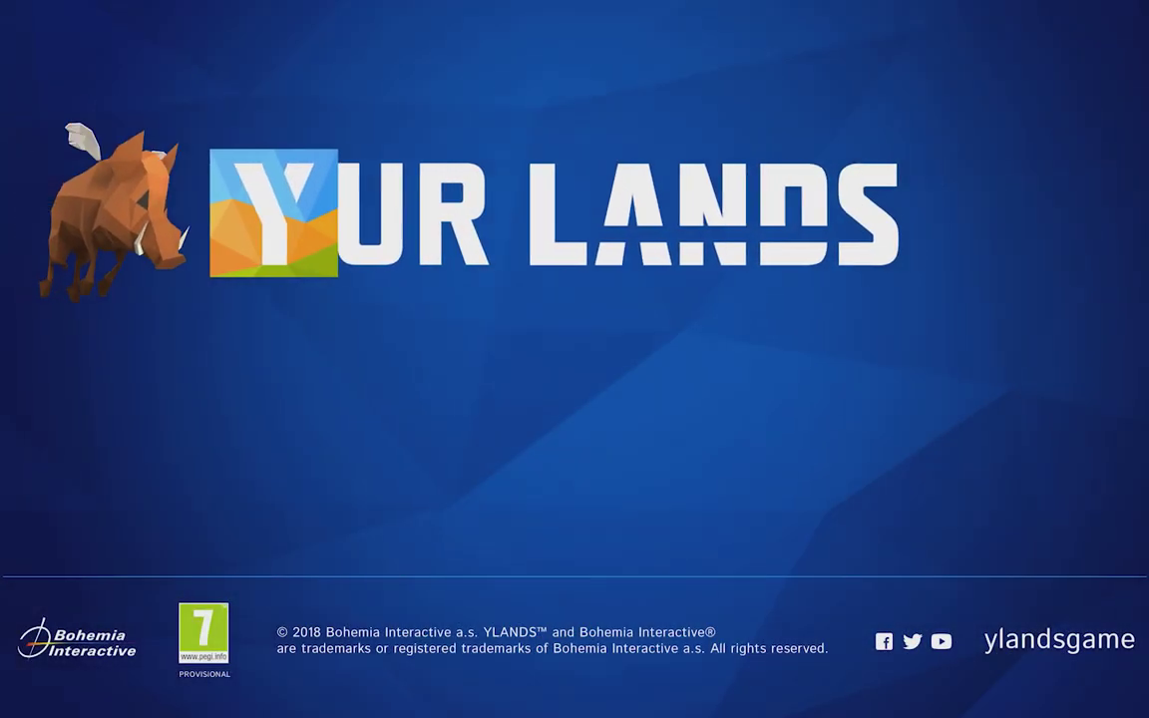